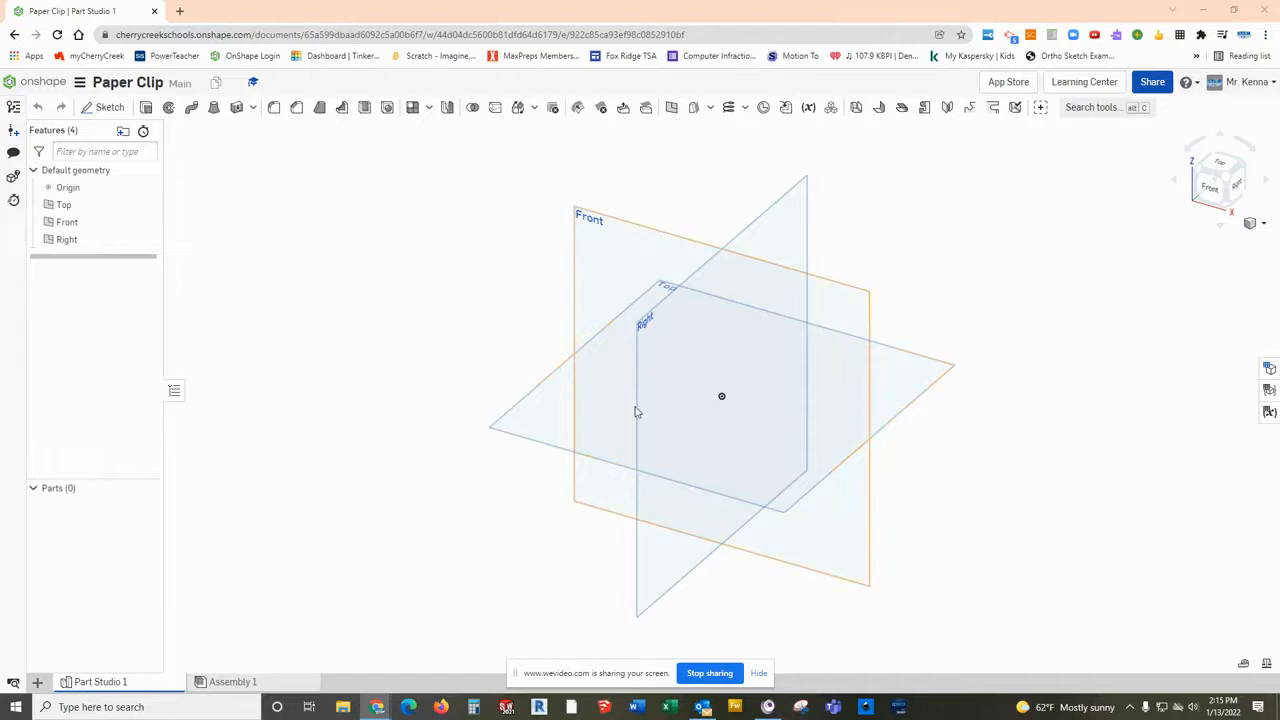
Step: Start a sketch on the Top plane, viewed from the top
left_click(545, 411)
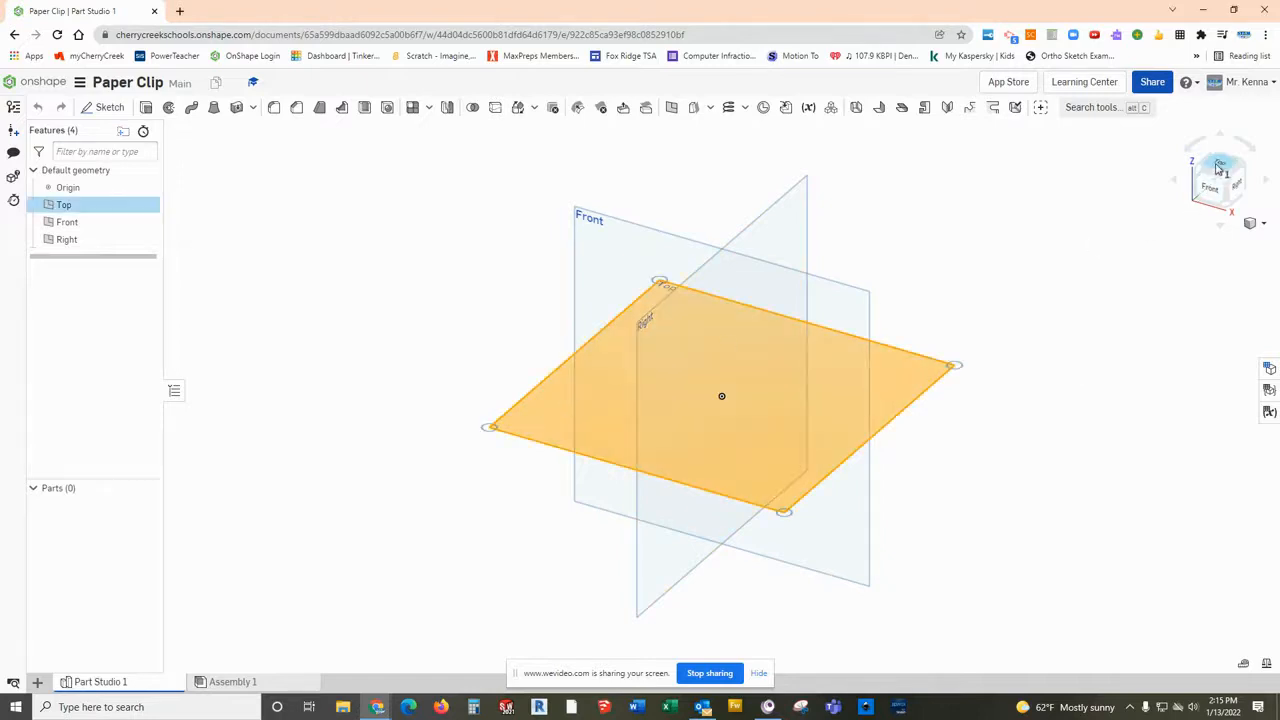
left_click(1220, 168)
left_click(103, 107)
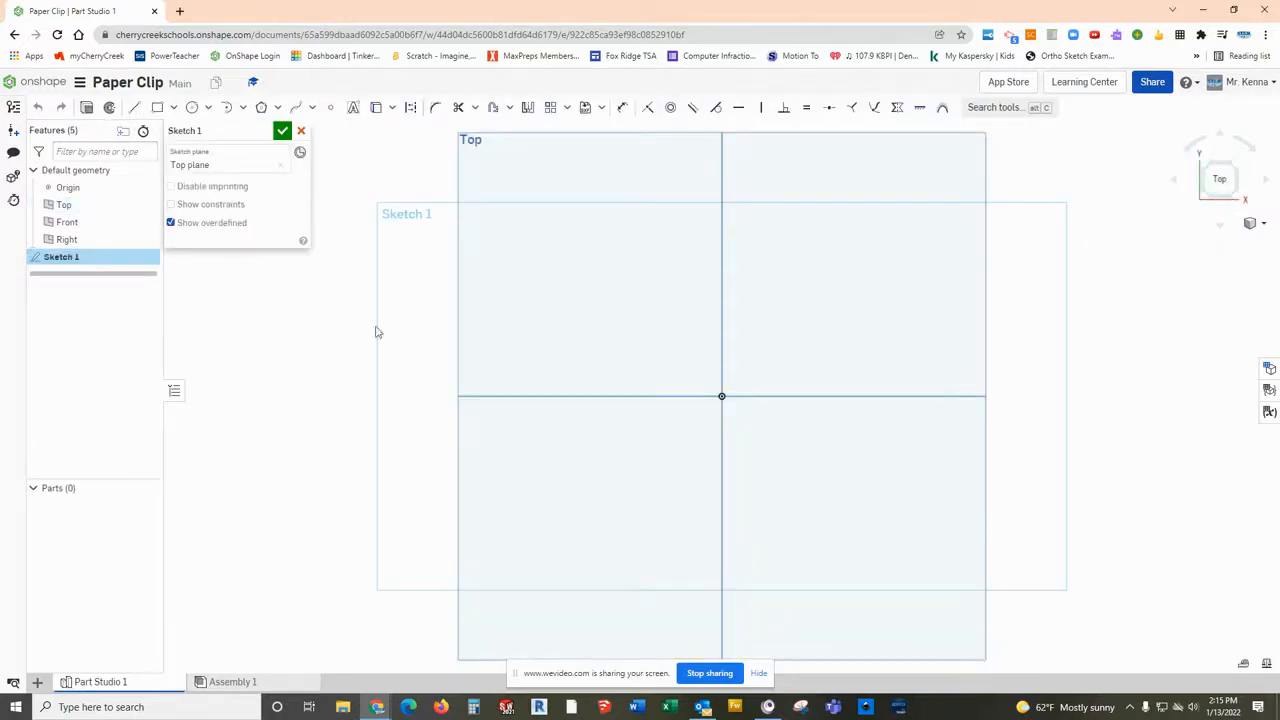
Step: Draw a horizontal line about 61 mm long from the origin toward negative X
left_click(135, 109)
left_click(722, 396)
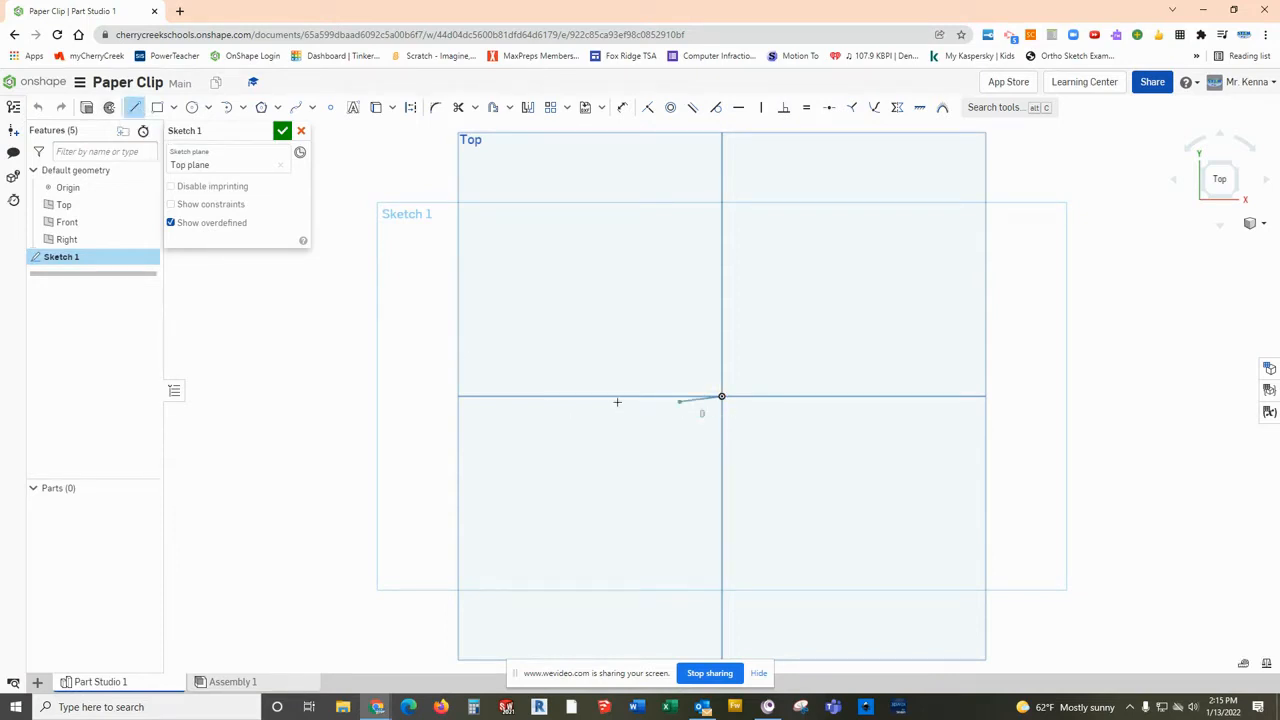
left_click(507, 397)
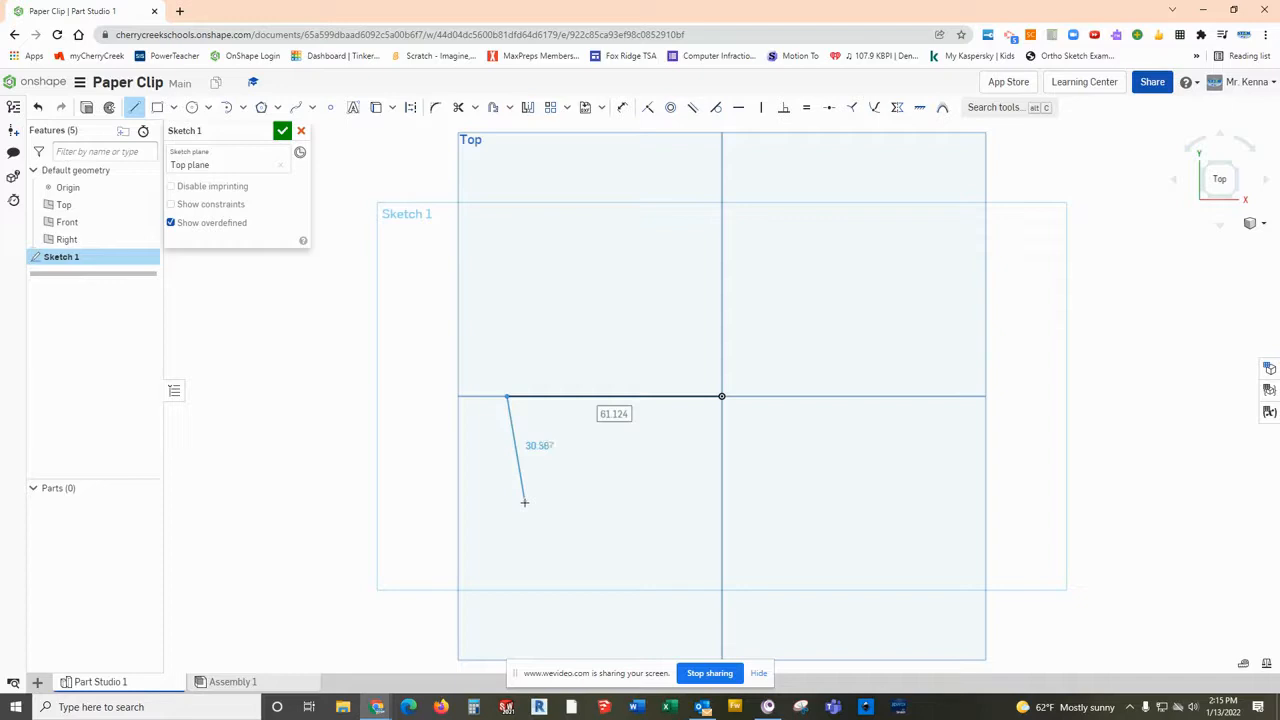
key("Escape")
Step: Draw a separate, longer horizontal line below the first one, crossing the vertical axis to both sides
key("l")
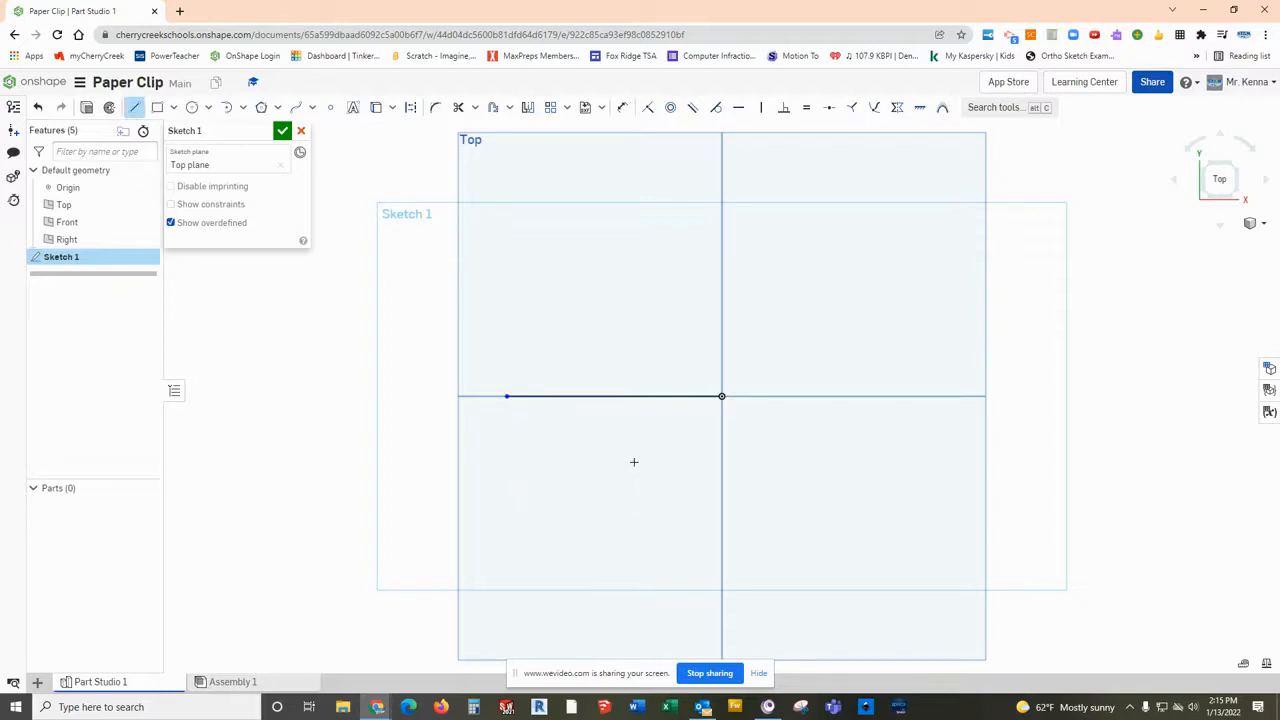
left_click(587, 459)
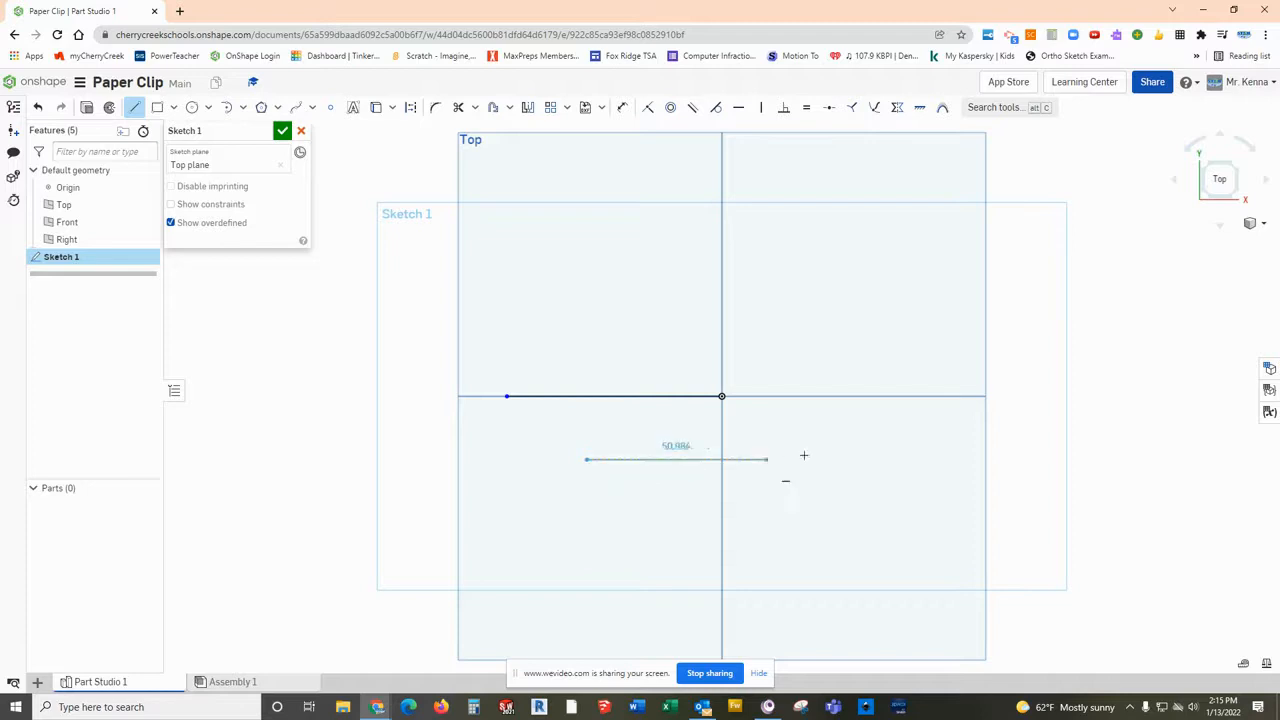
left_click(894, 459)
key("Escape")
Step: Draw a third horizontal line about 38 mm long beneath the second, ending vertically aligned with the origin
key("l")
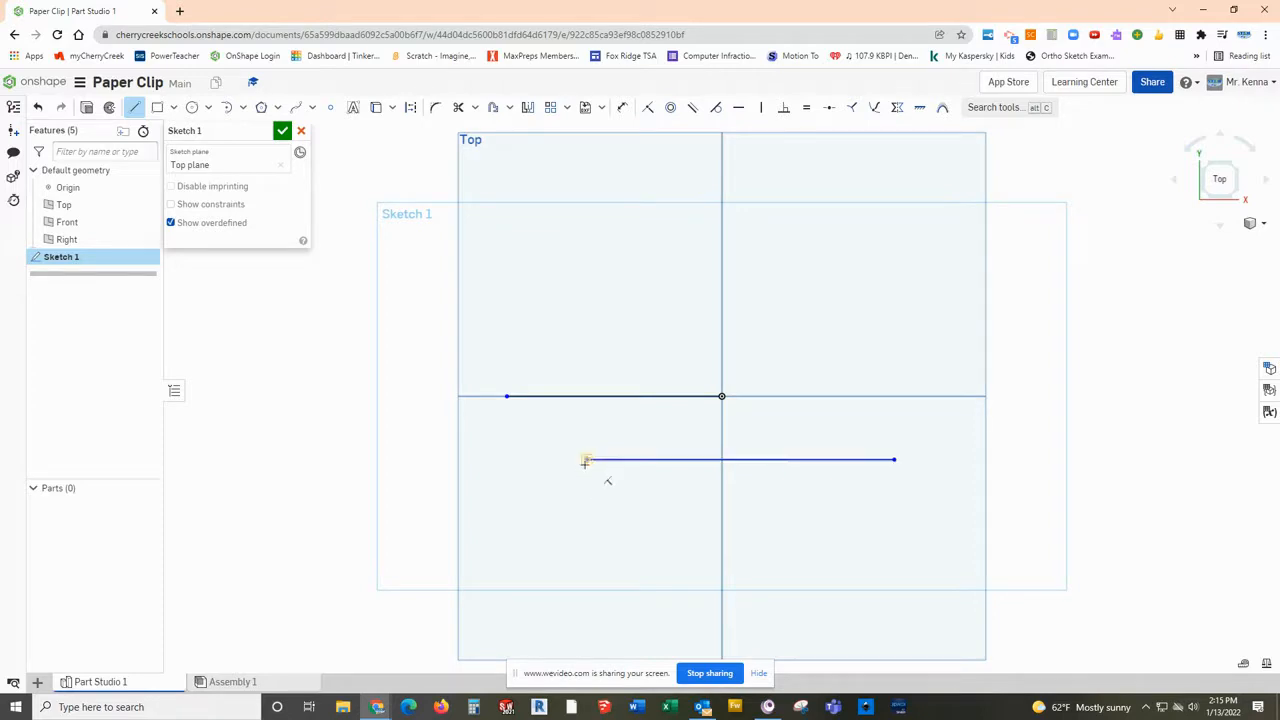
left_click(587, 516)
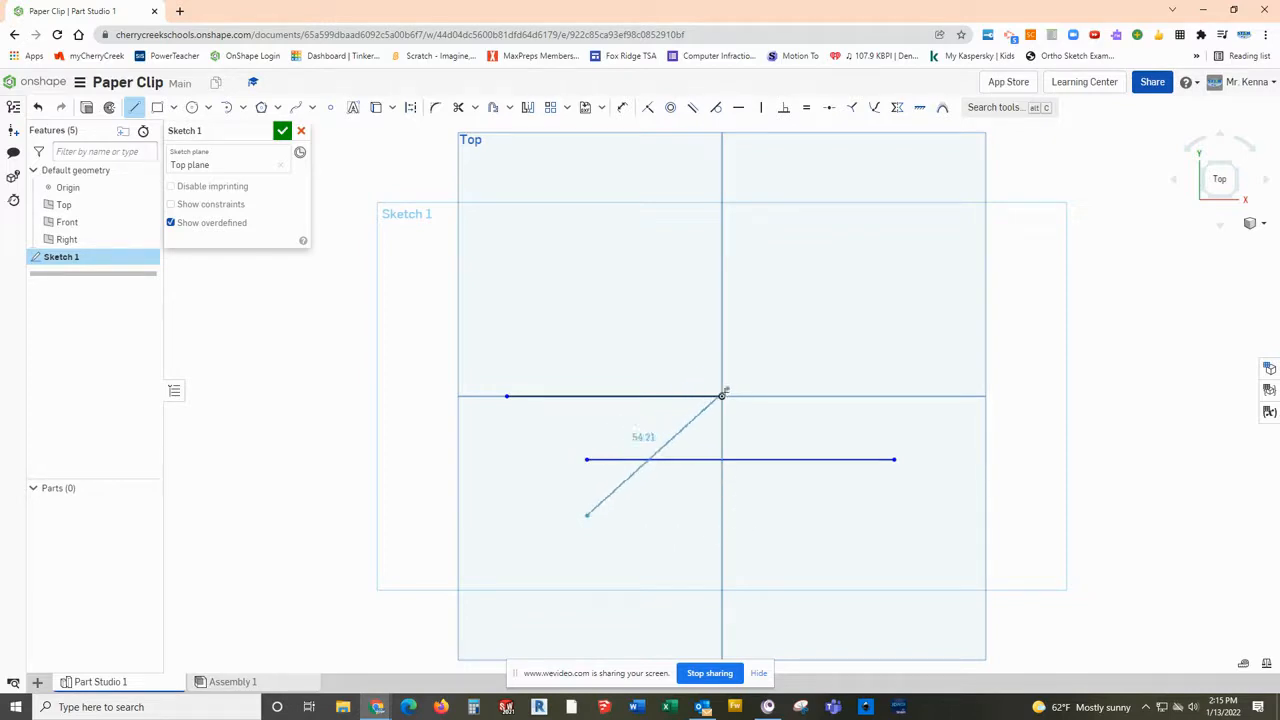
left_click(722, 516)
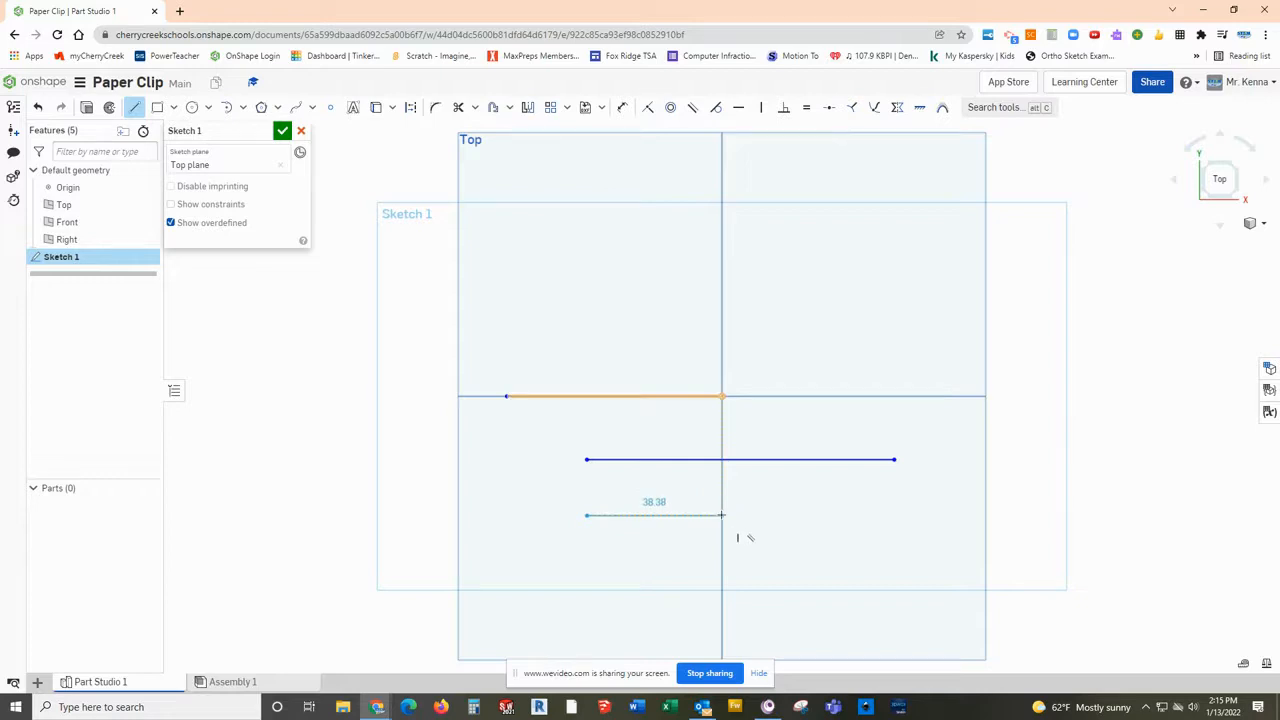
left_click(722, 516)
key("Escape")
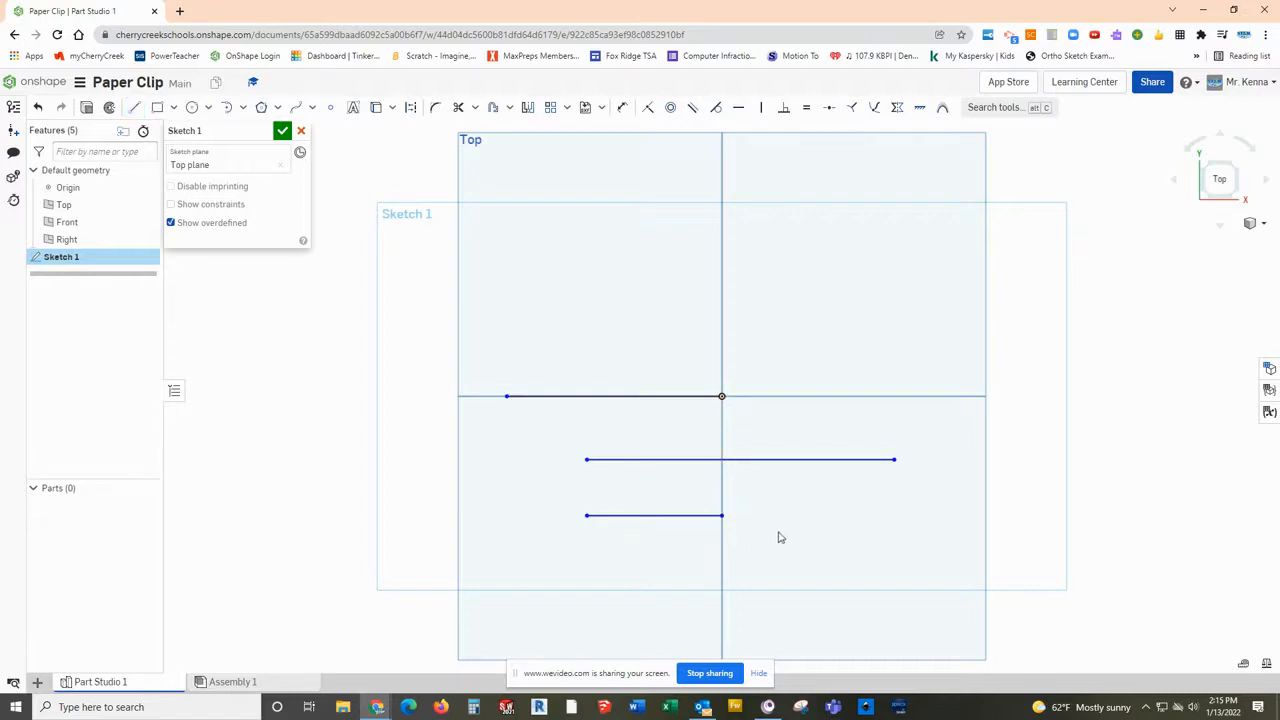
Step: Draw a fourth horizontal line about 114 mm long below the other three
key("l")
left_click(498, 558)
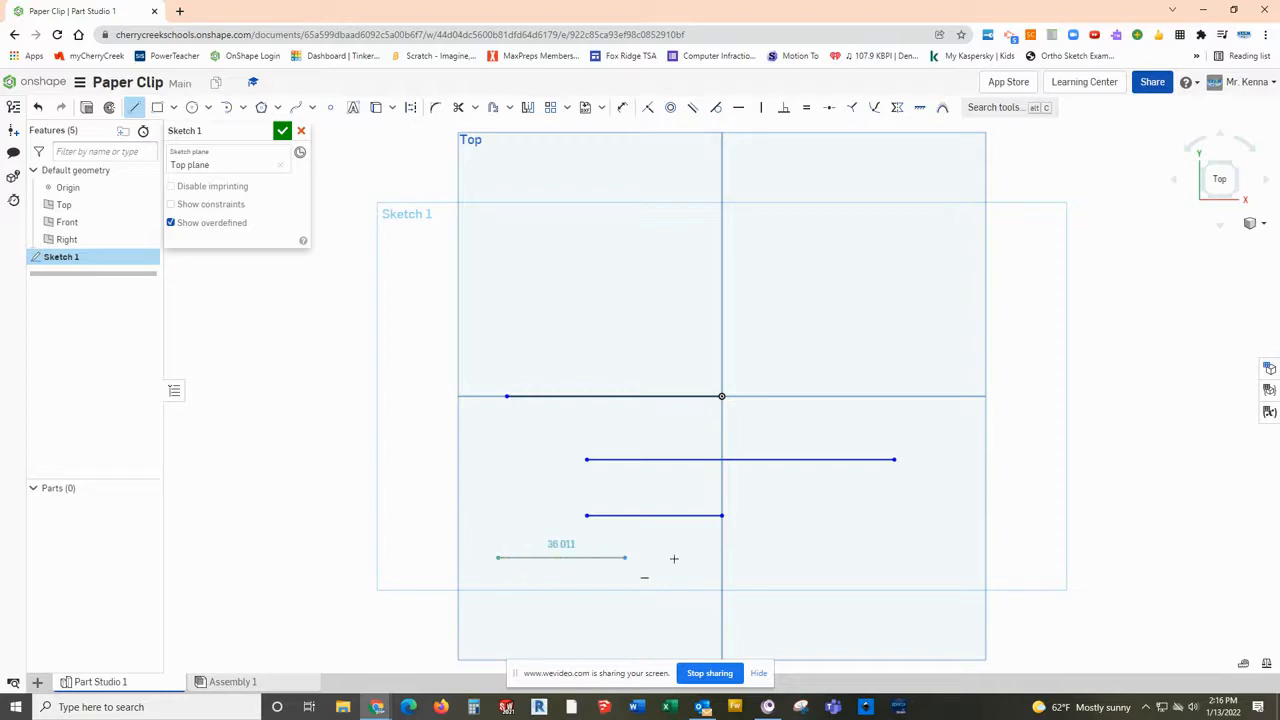
left_click(900, 558)
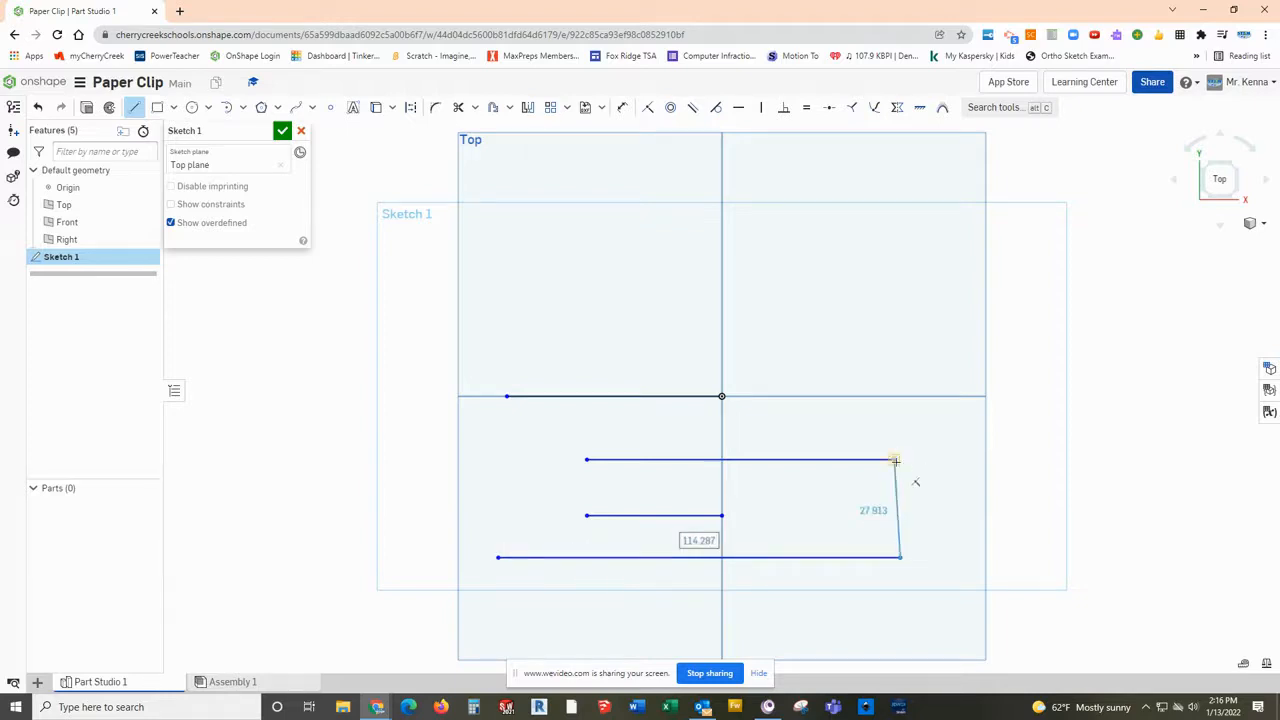
key("Escape")
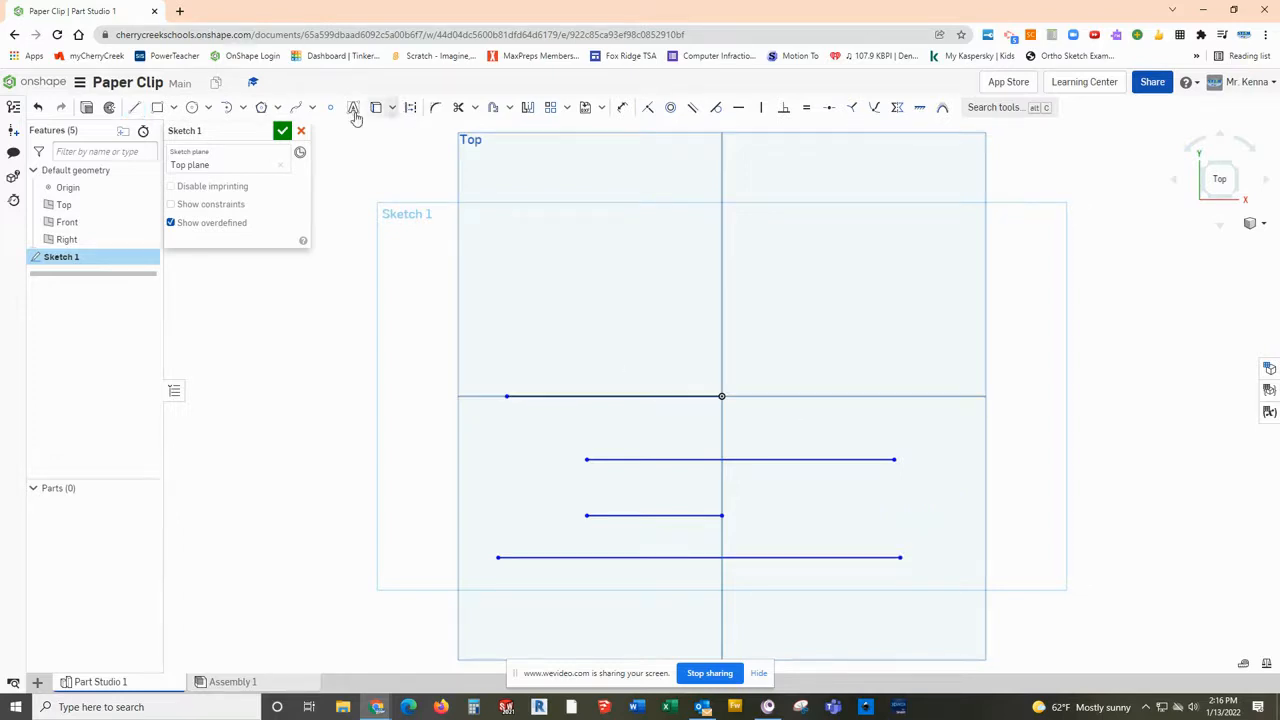
Step: Join the line ends with three tangent arcs: the large outer bend, the opposite end bend and the small inner bend
left_click(242, 107)
left_click(250, 160)
left_click(498, 558)
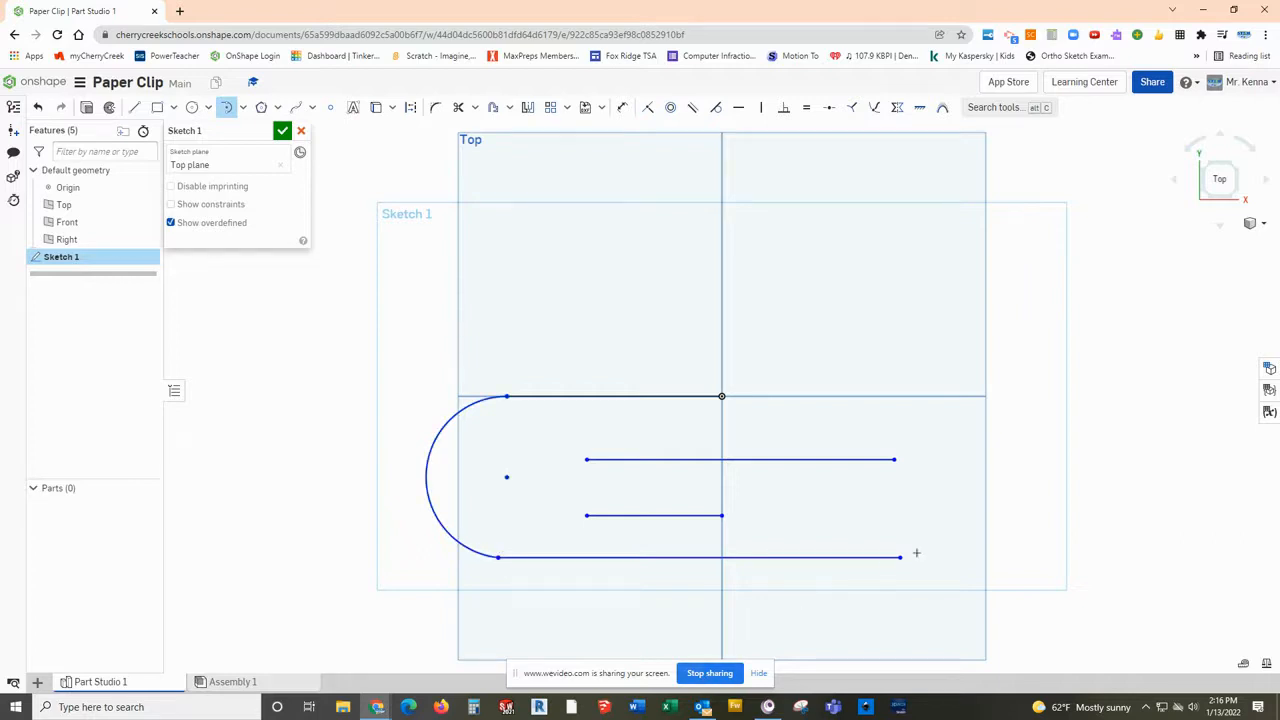
left_click(893, 459)
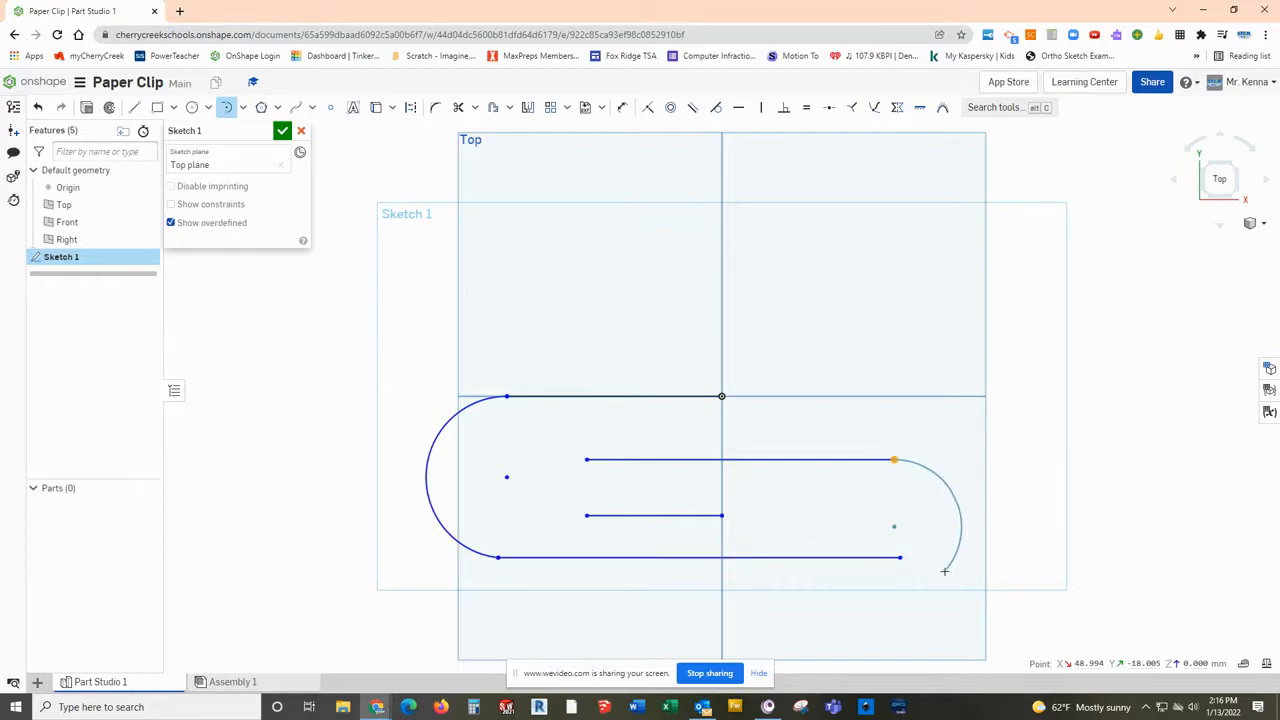
left_click(903, 558)
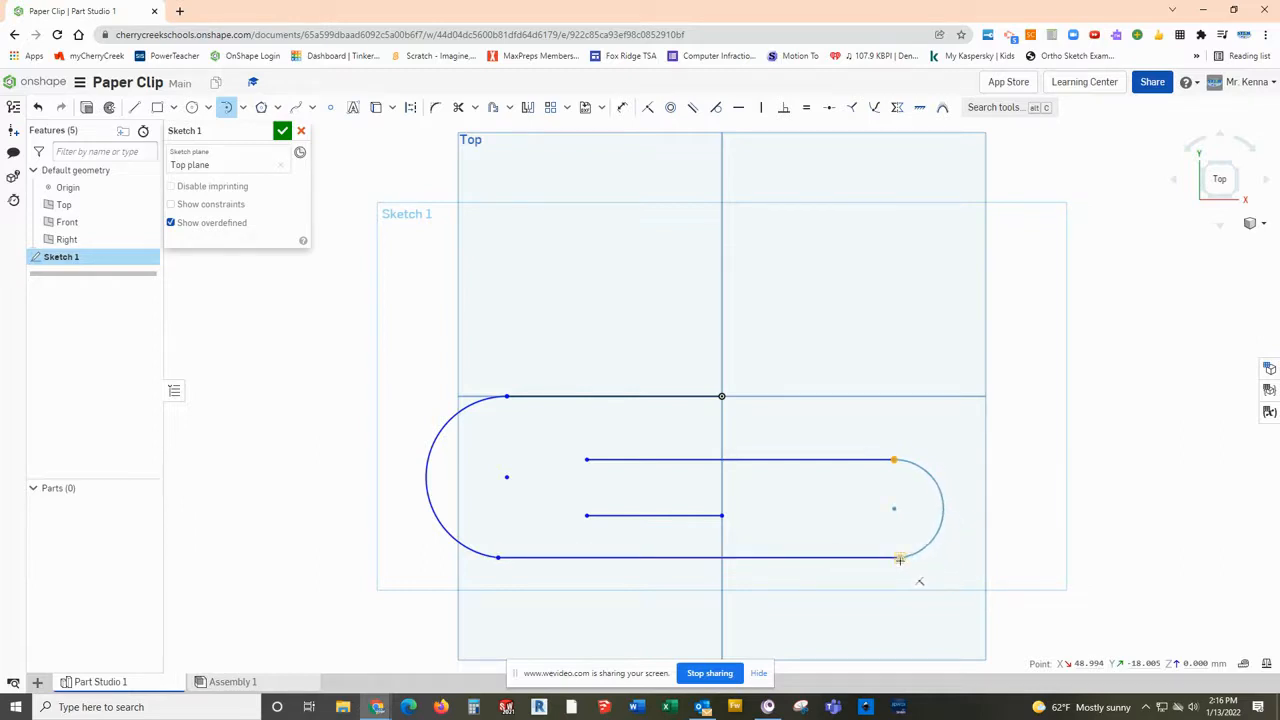
left_click(586, 517)
left_click(585, 460)
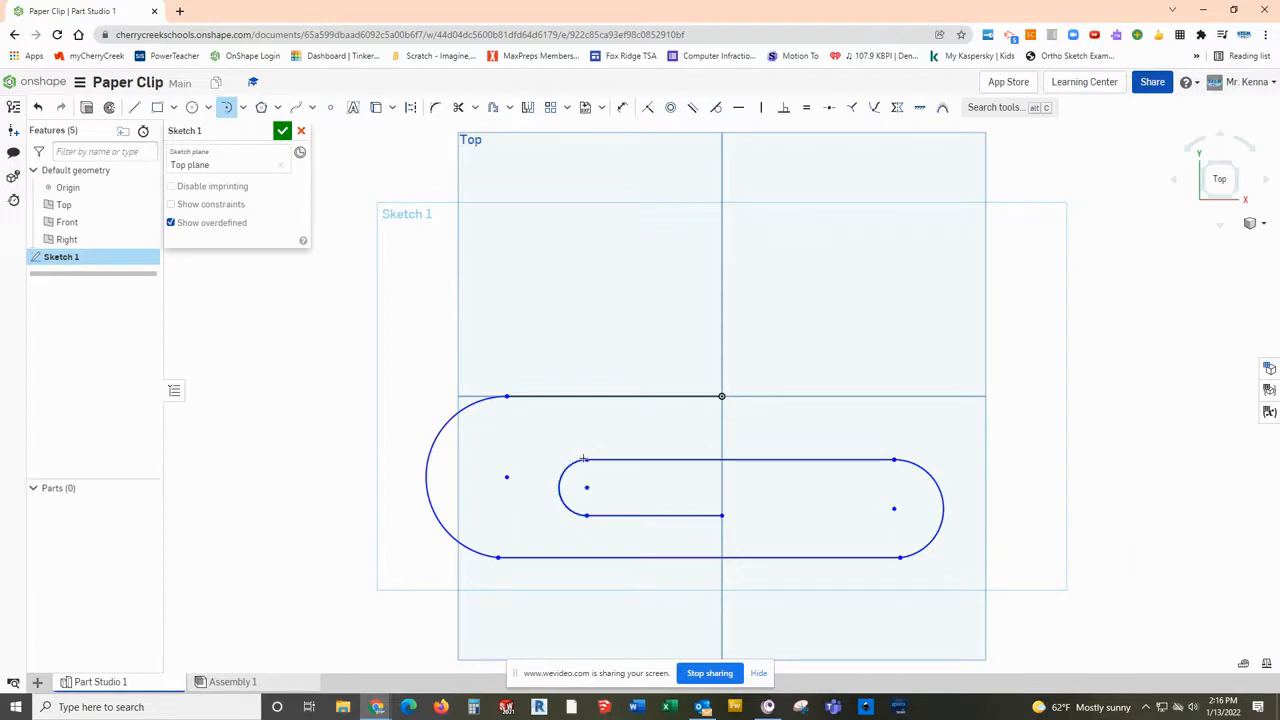
Step: Show the sketch constraints and align the centers of the large outer arc and the small inner arc horizontally
left_click(171, 205)
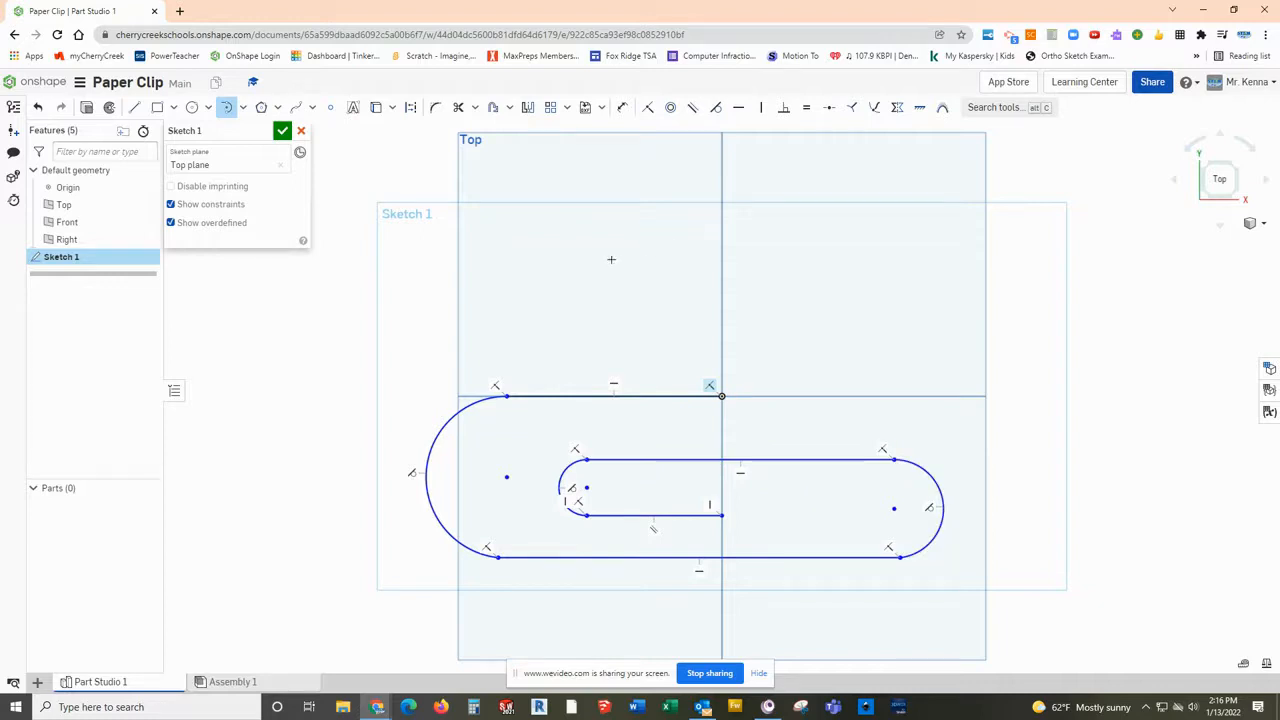
left_click(507, 477)
left_click(587, 488)
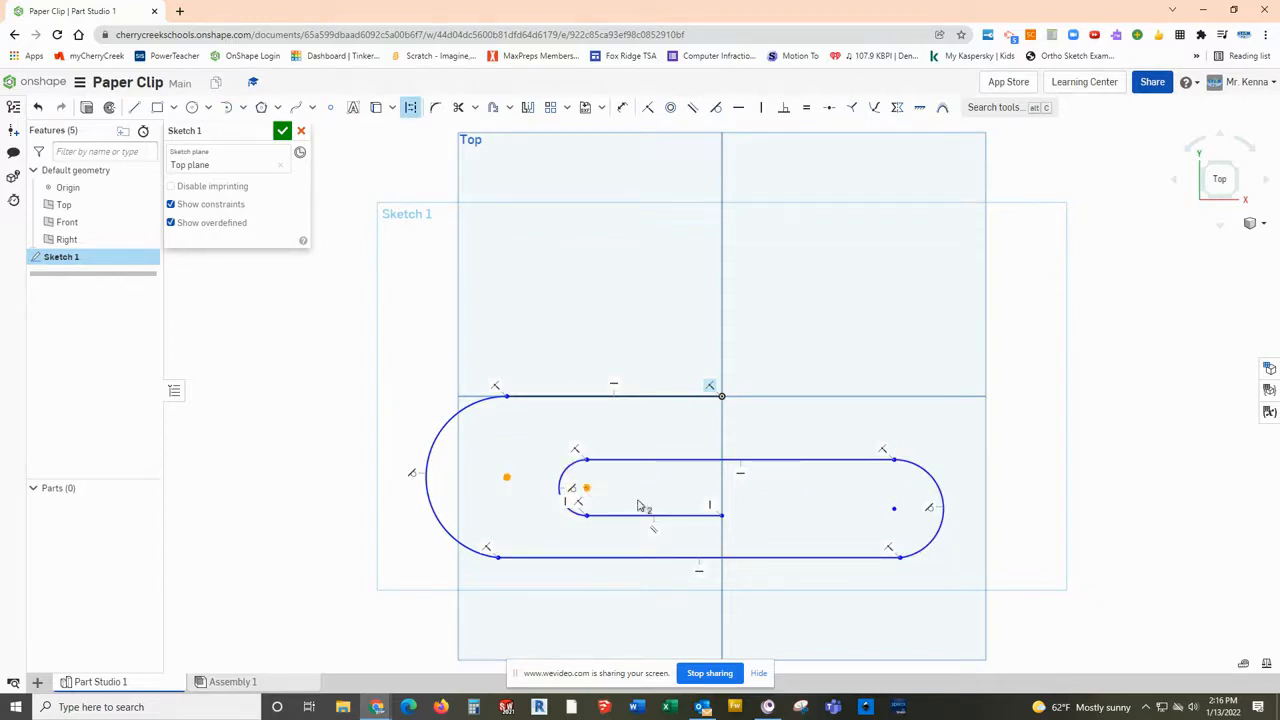
left_click(740, 110)
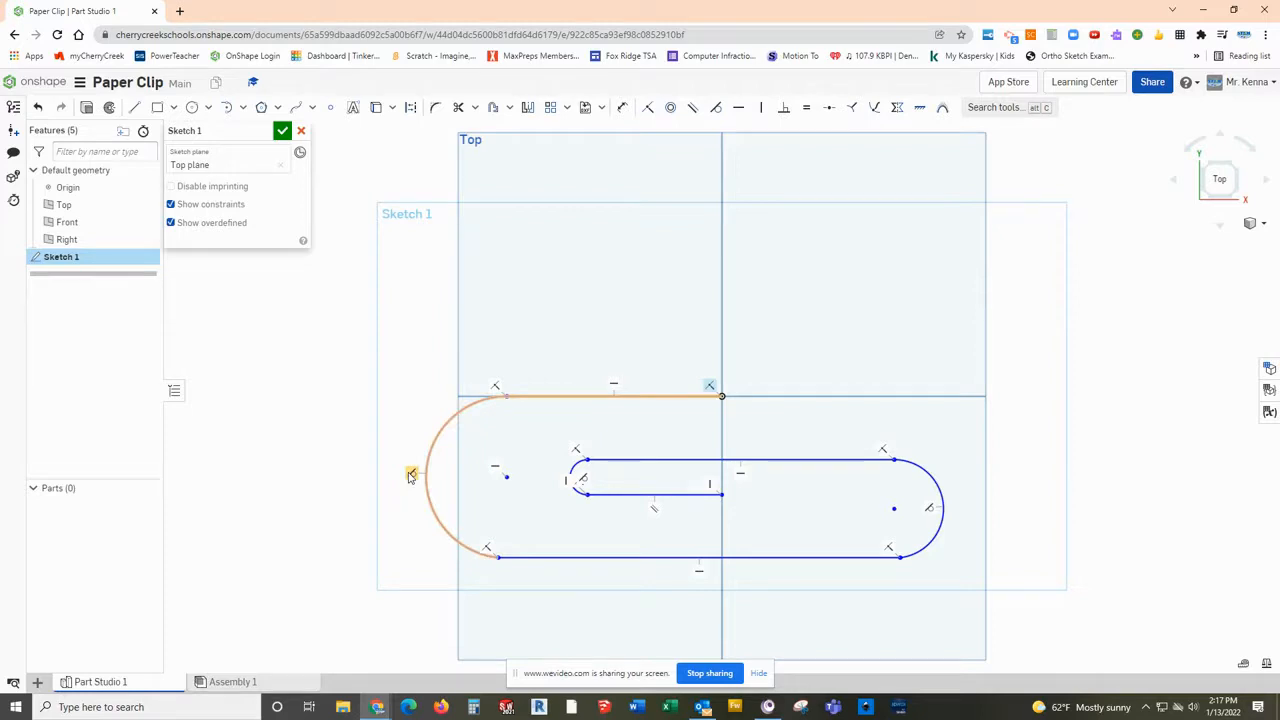
Step: Make the large left arc and the right end arc each tangent to the lowest horizontal line
left_click(446, 531)
left_click(540, 557)
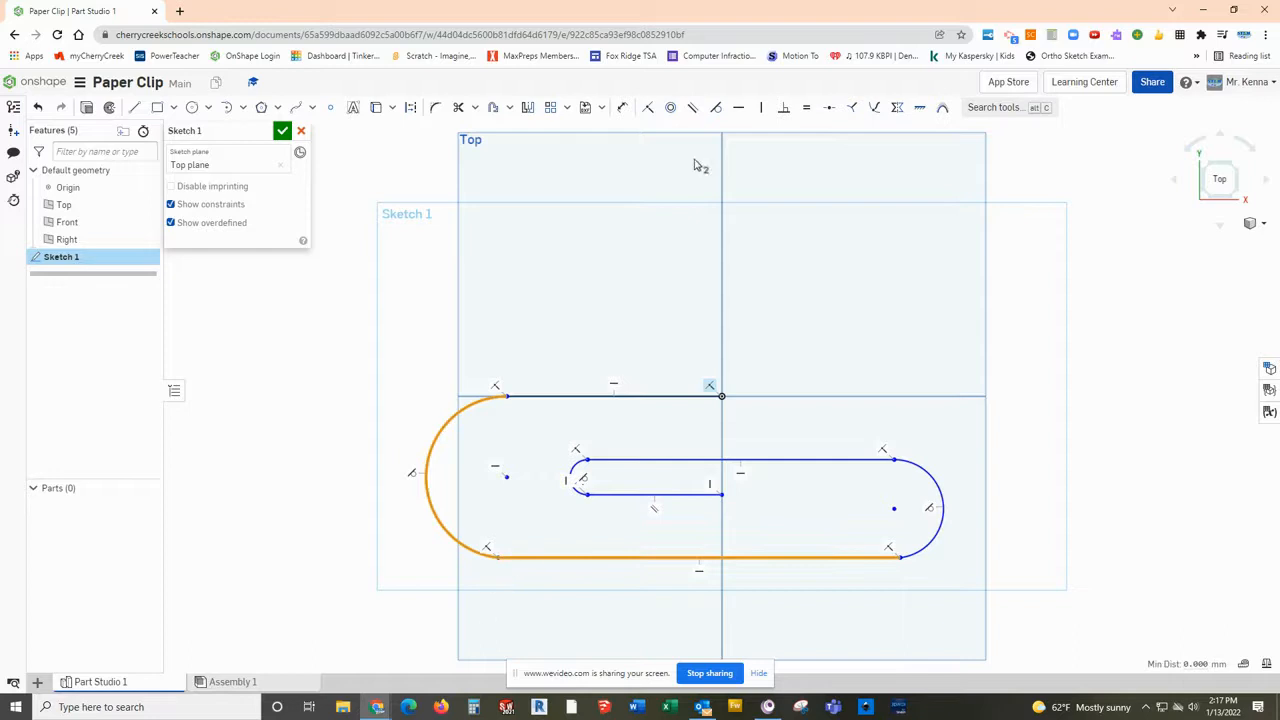
left_click(716, 107)
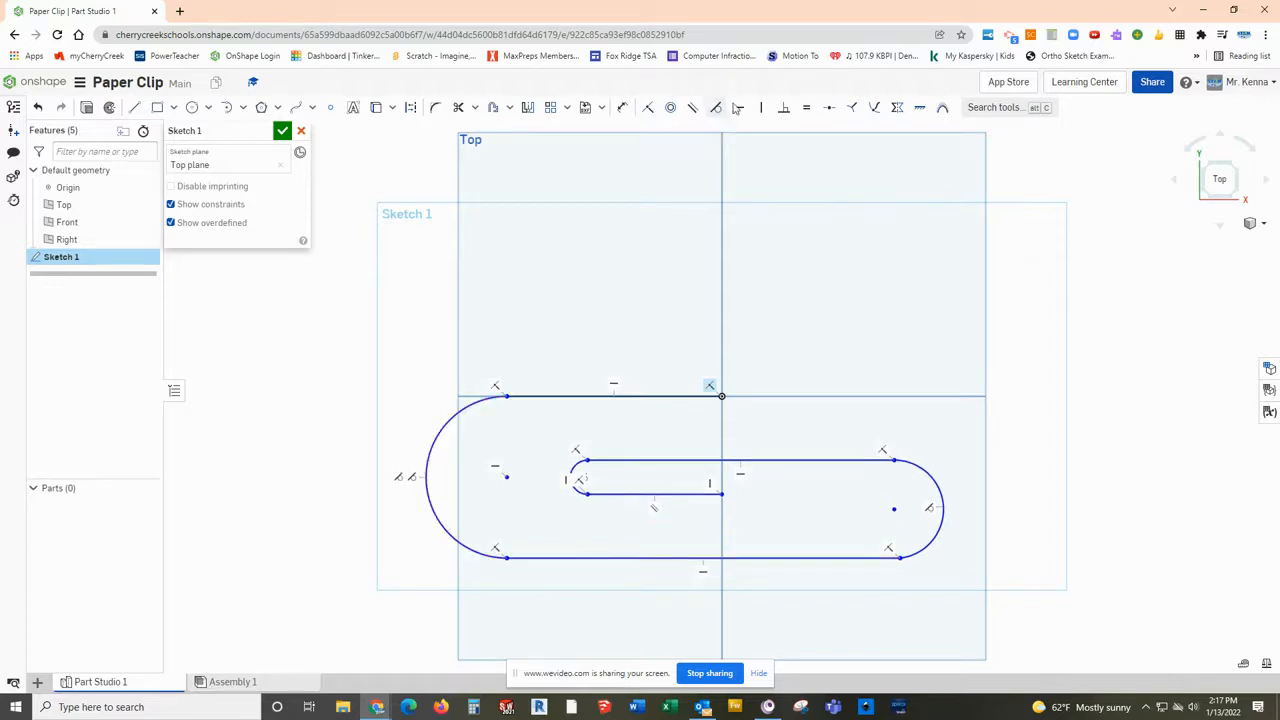
left_click(938, 530)
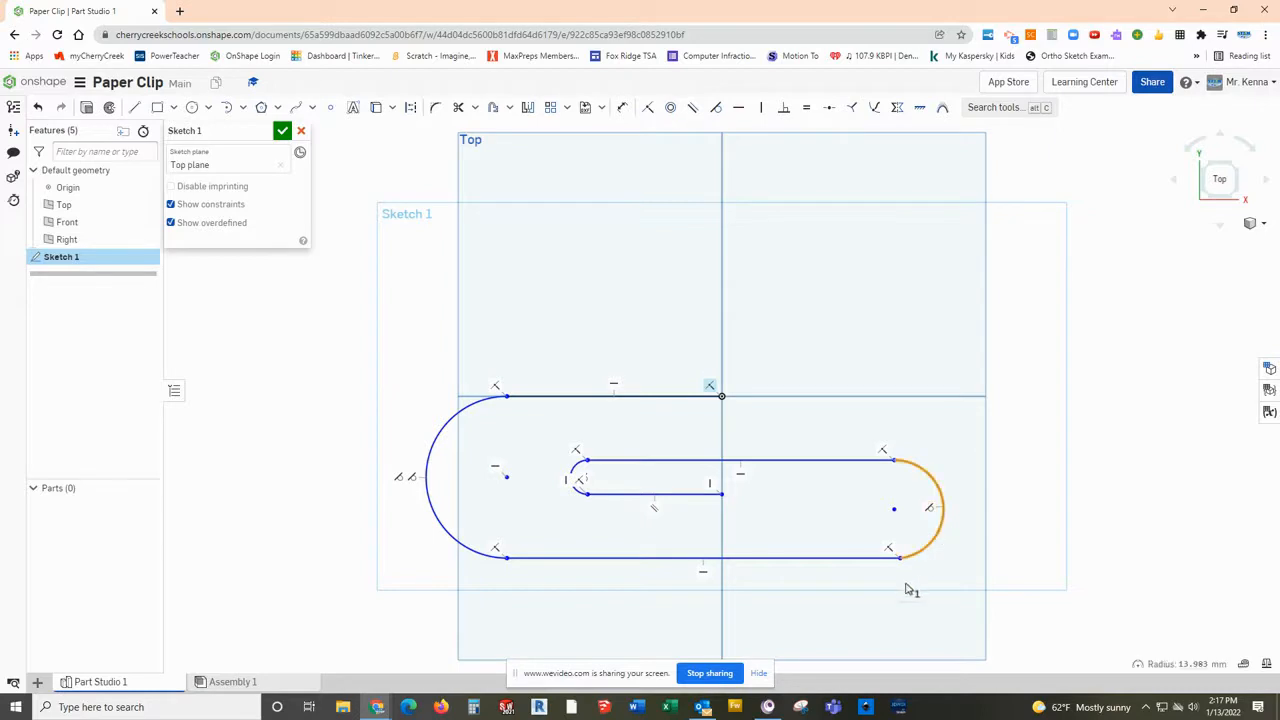
left_click(877, 560)
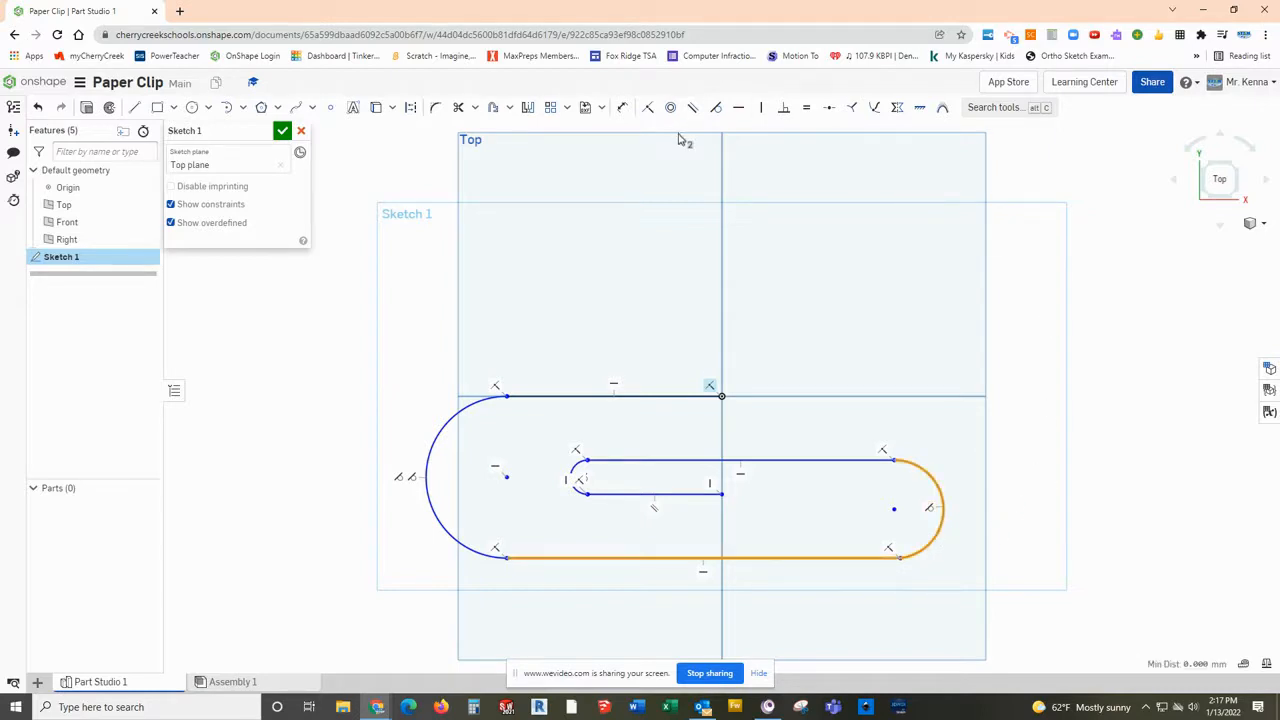
left_click(714, 107)
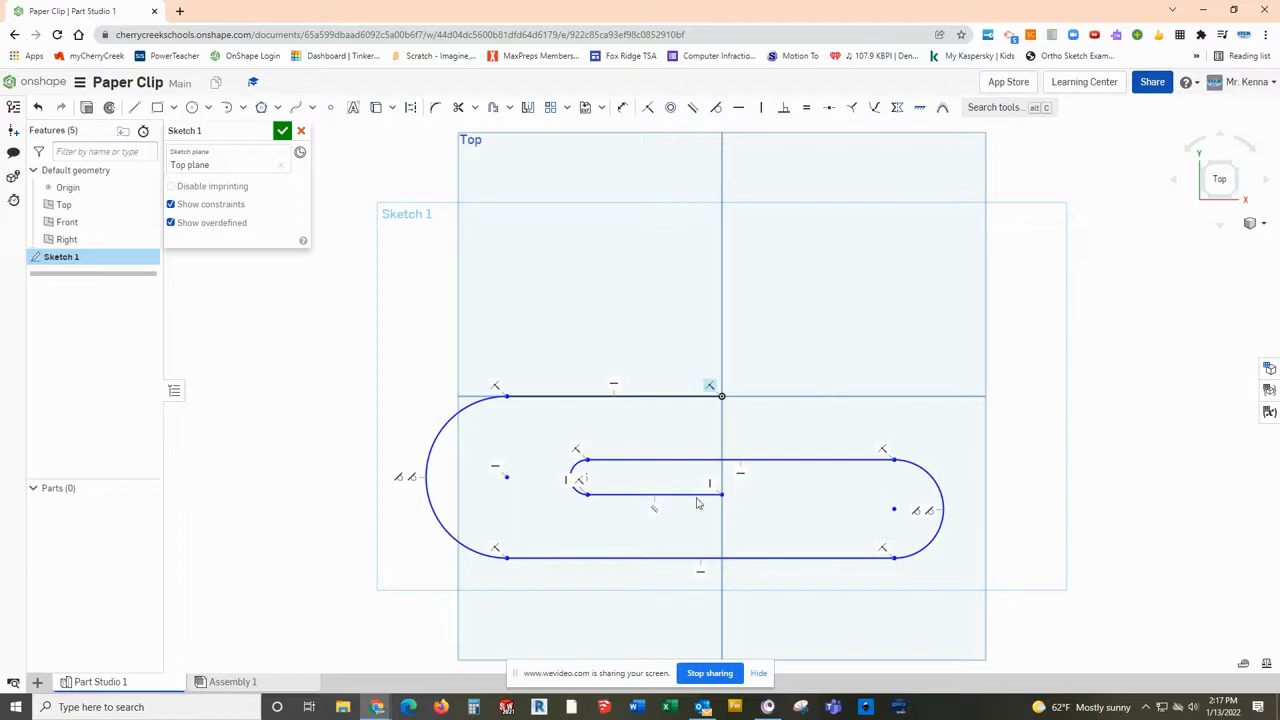
Step: Make the small inner arc tangent to the upper inner horizontal line
left_click(581, 480)
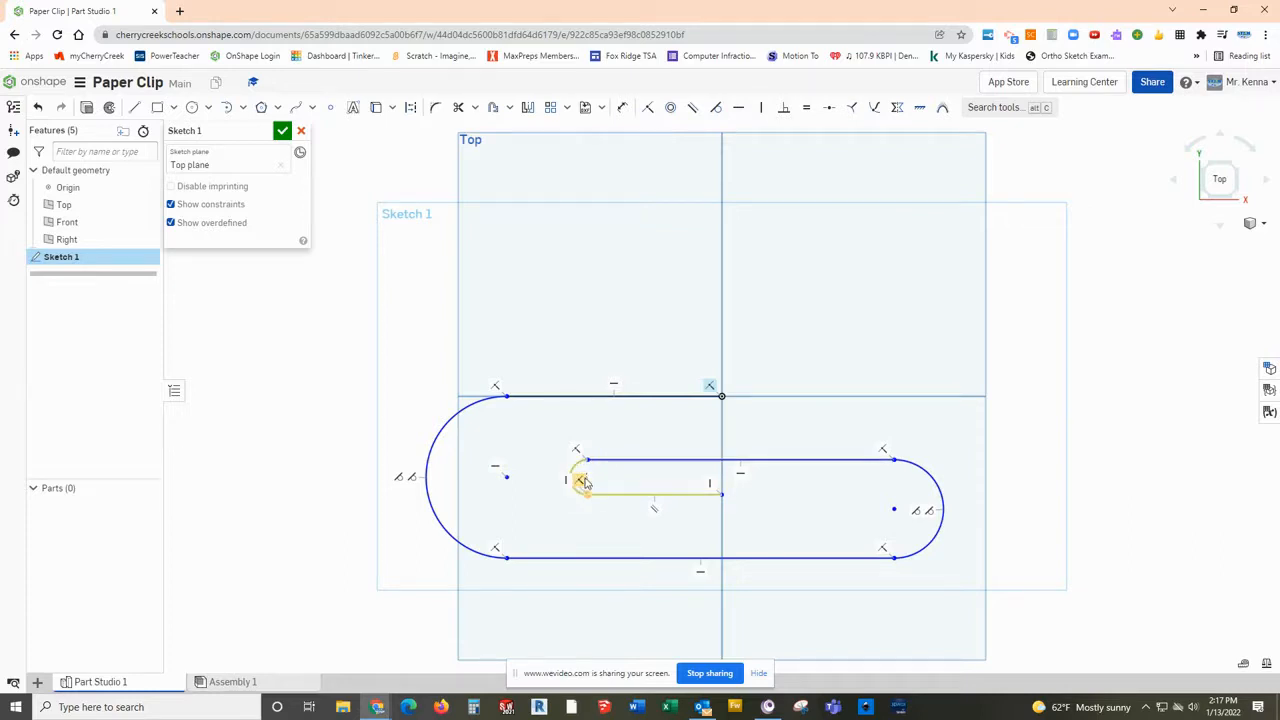
left_click(630, 462)
left_click(630, 463)
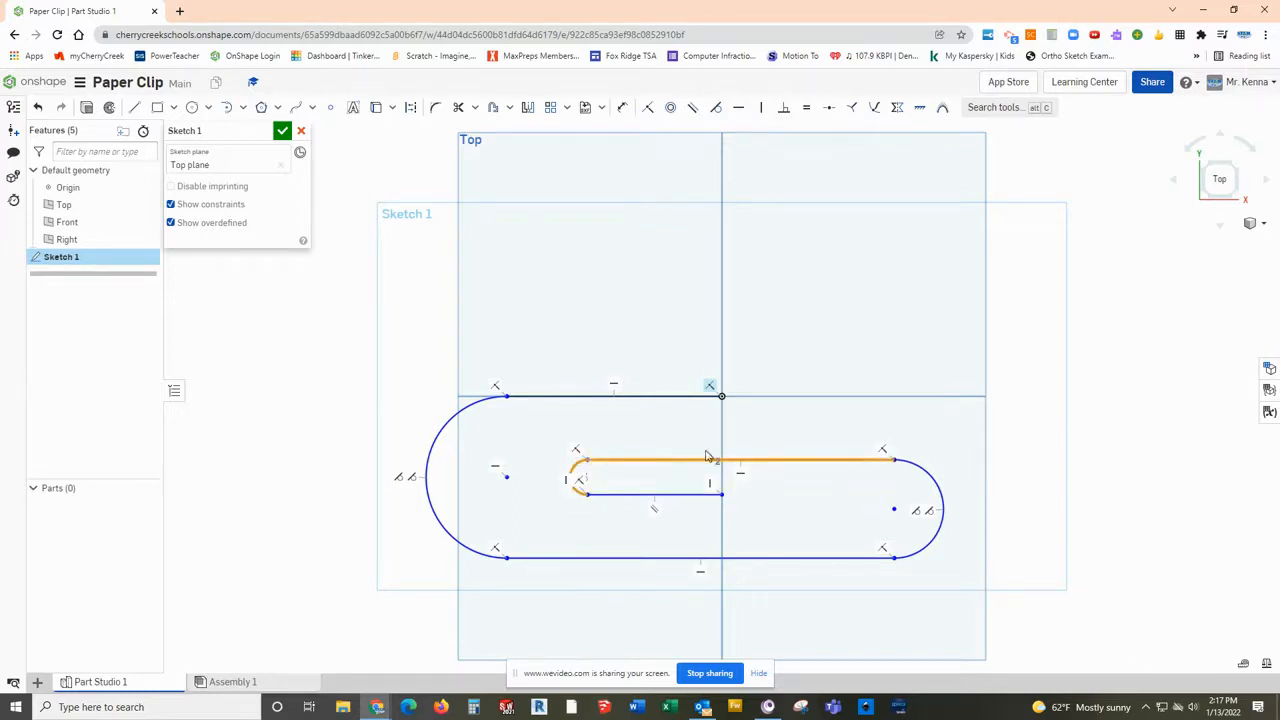
left_click(718, 108)
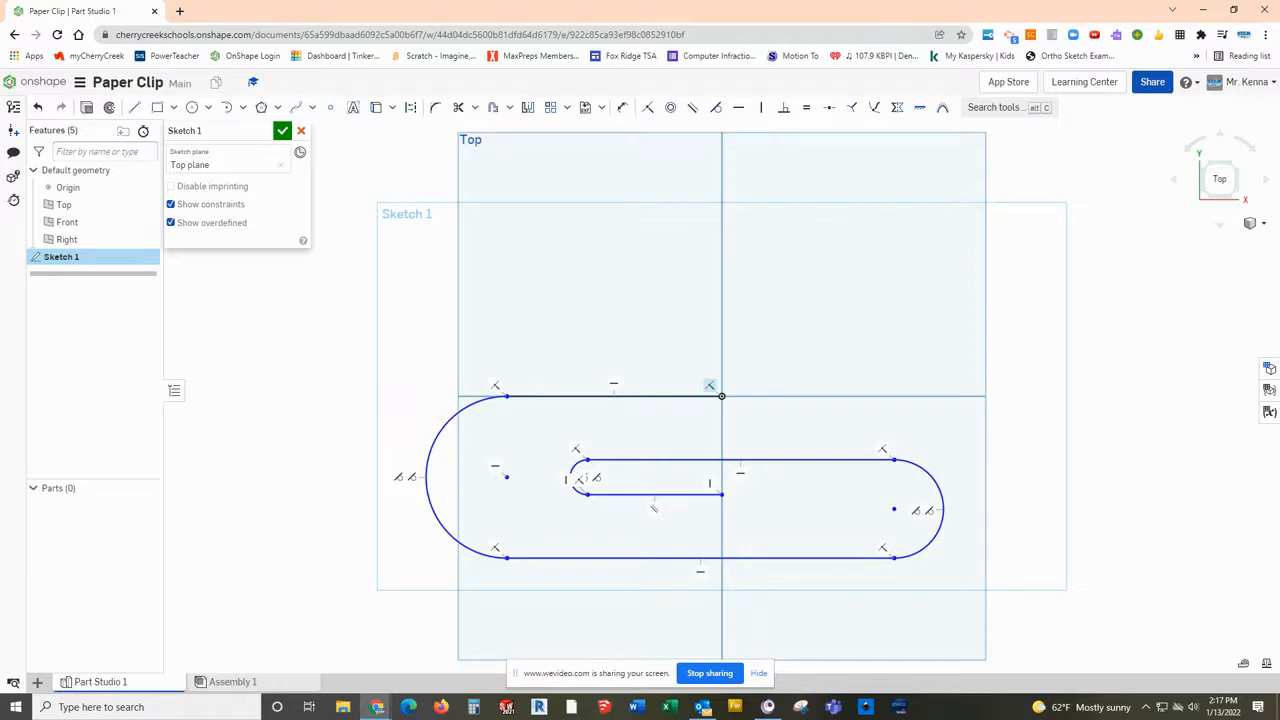
Step: Dimension the top line starting at the origin to 75 mm
left_click(623, 108)
left_click(583, 396)
left_click(601, 320)
key("BackSpace")
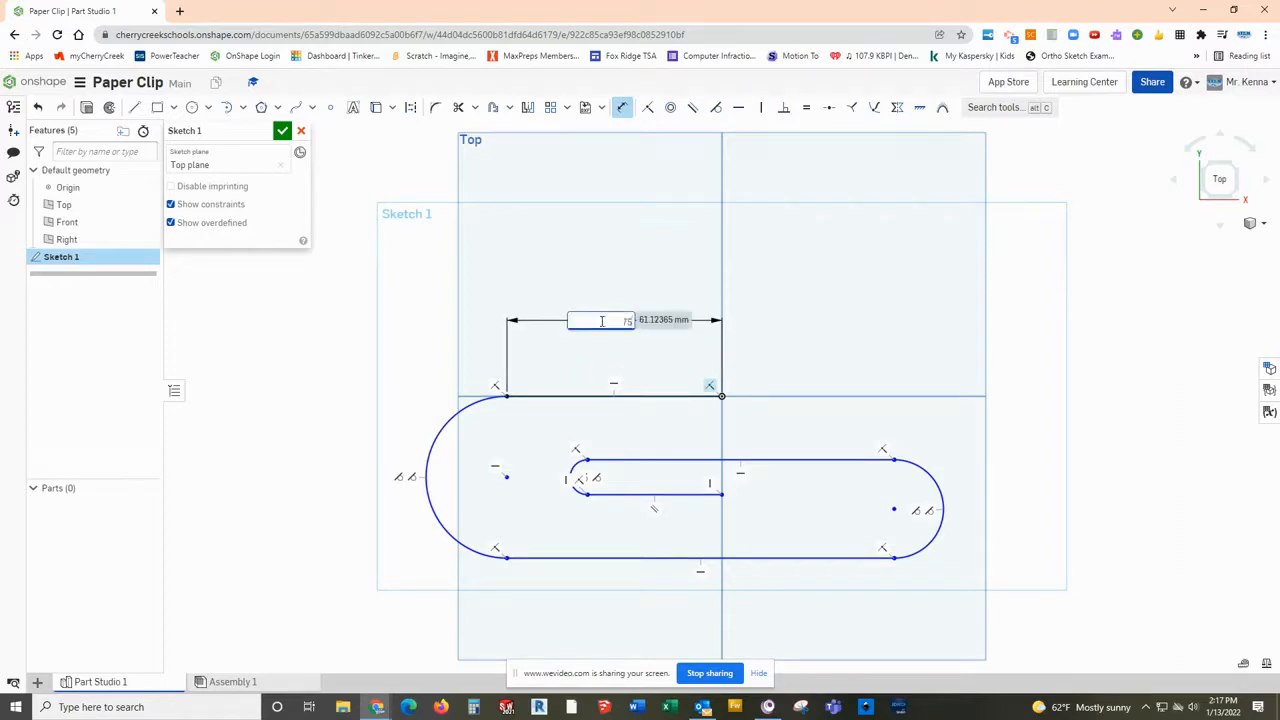
type("75")
key("Return")
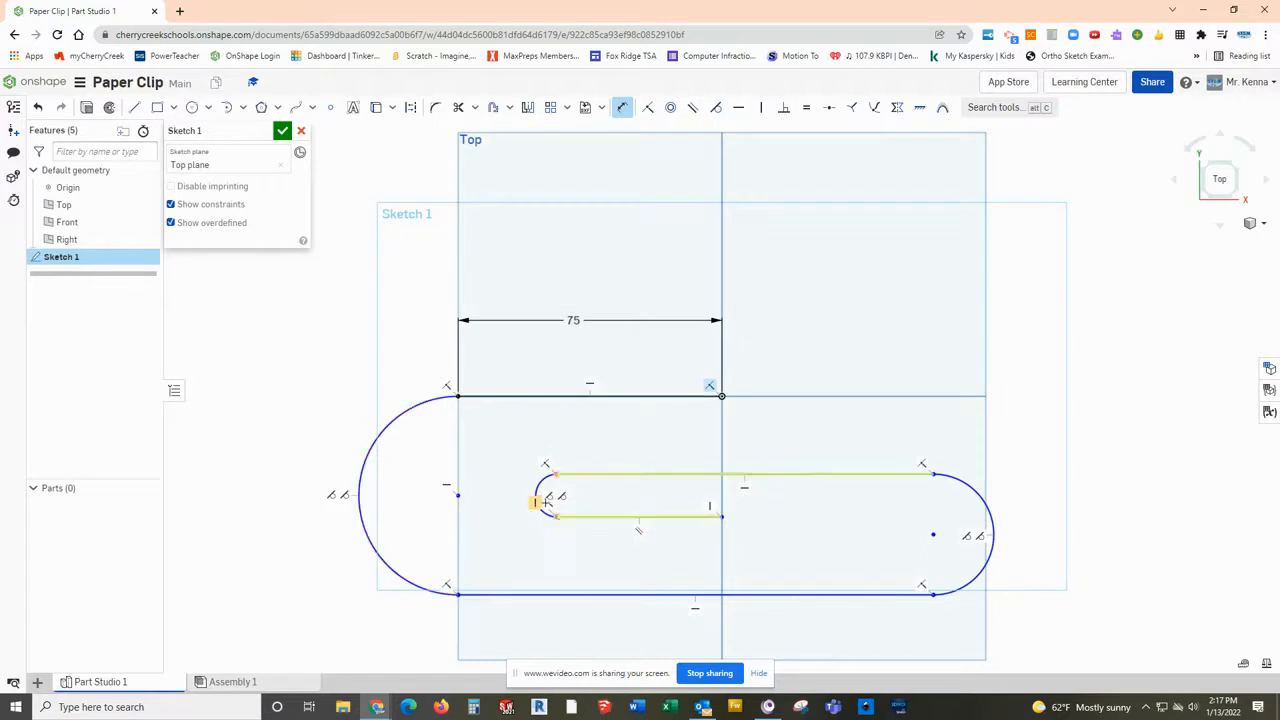
Step: Dimension the lowest horizontal line to 125 mm
left_click(638, 596)
left_click(663, 650)
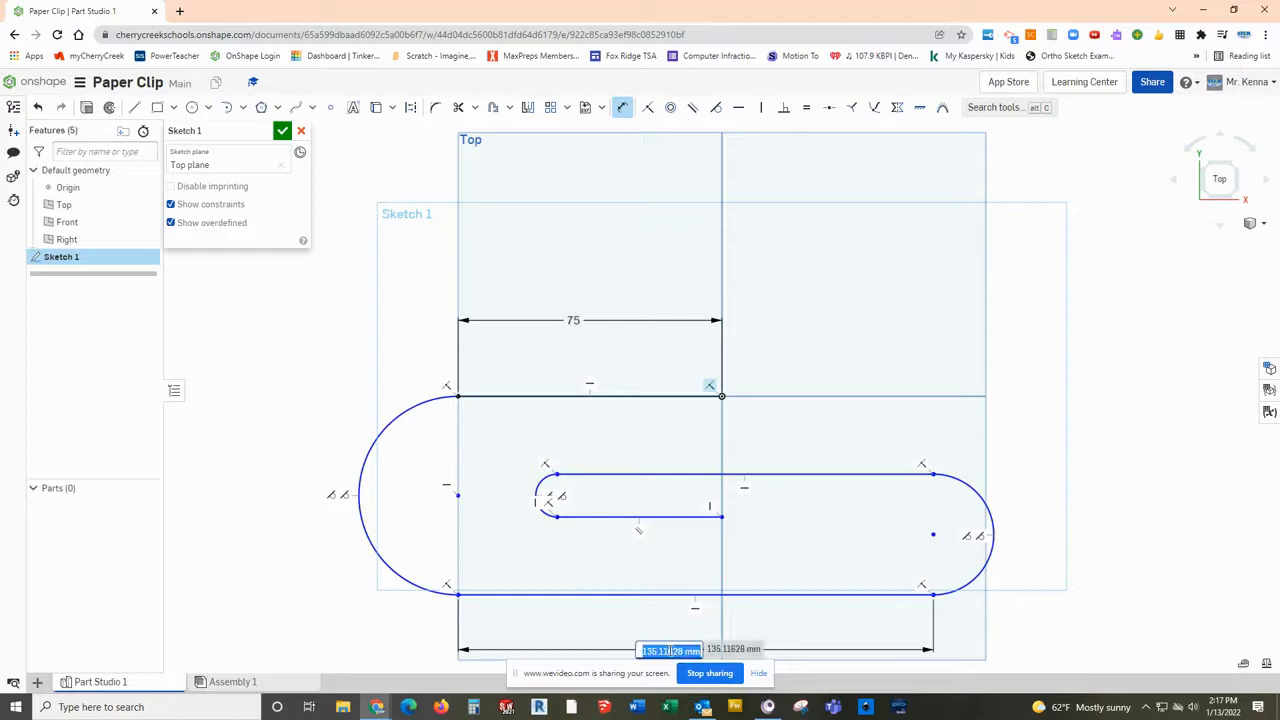
type("125")
key("Return")
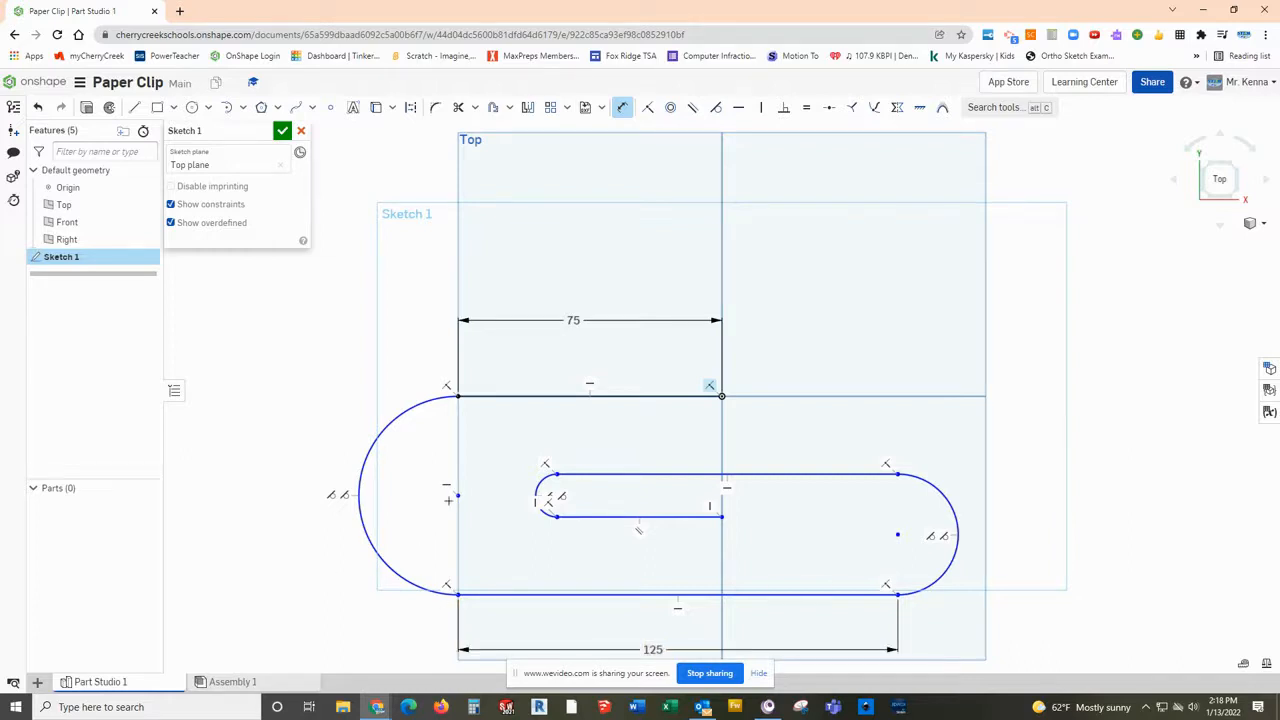
Step: Dimension the horizontal distance between the large left arc's endpoint and the small inner arc's endpoint to 25 mm
scroll(560, 497, "up", 5)
left_click(538, 499)
scroll(380, 574, "down", 5)
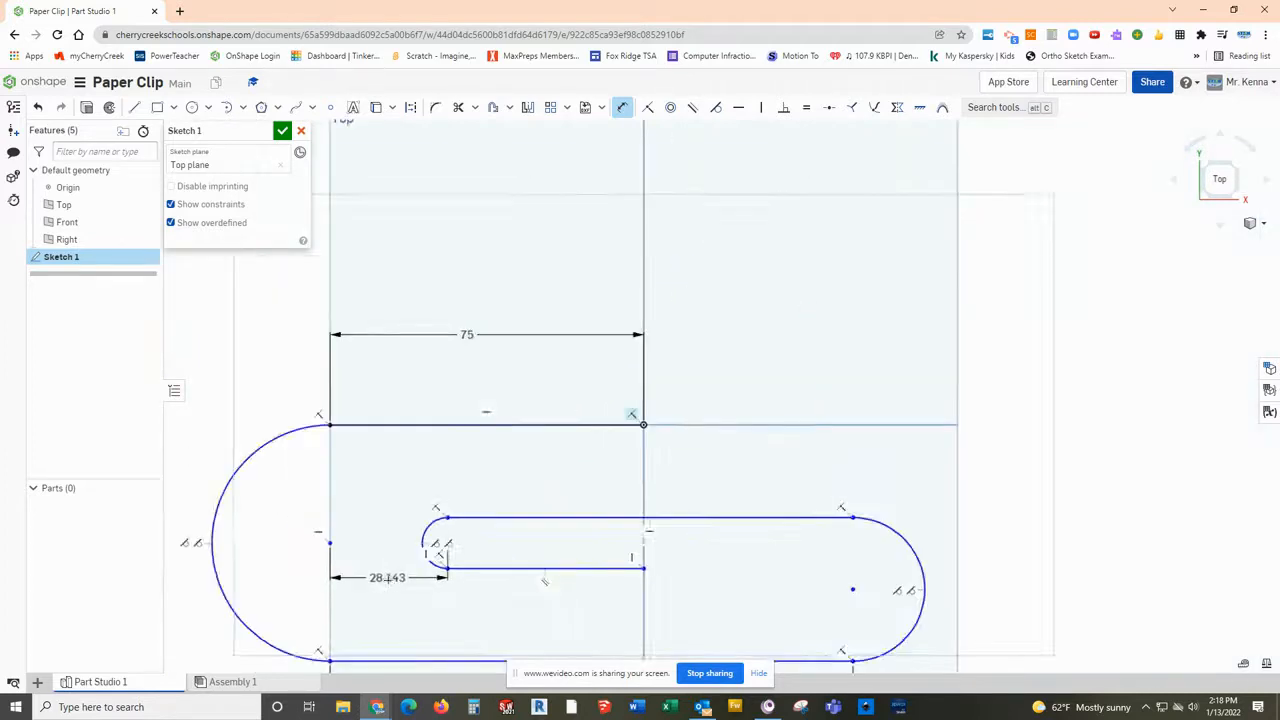
scroll(386, 578, "down", 3)
left_click(385, 648)
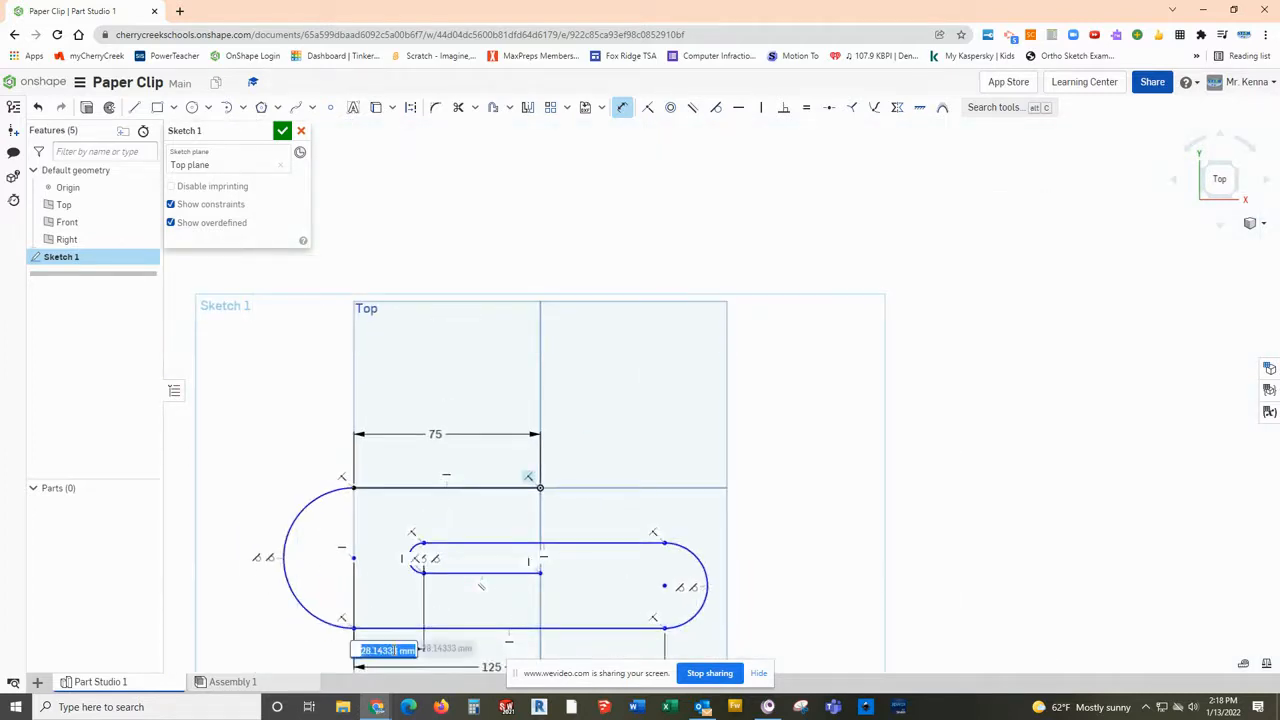
type("25")
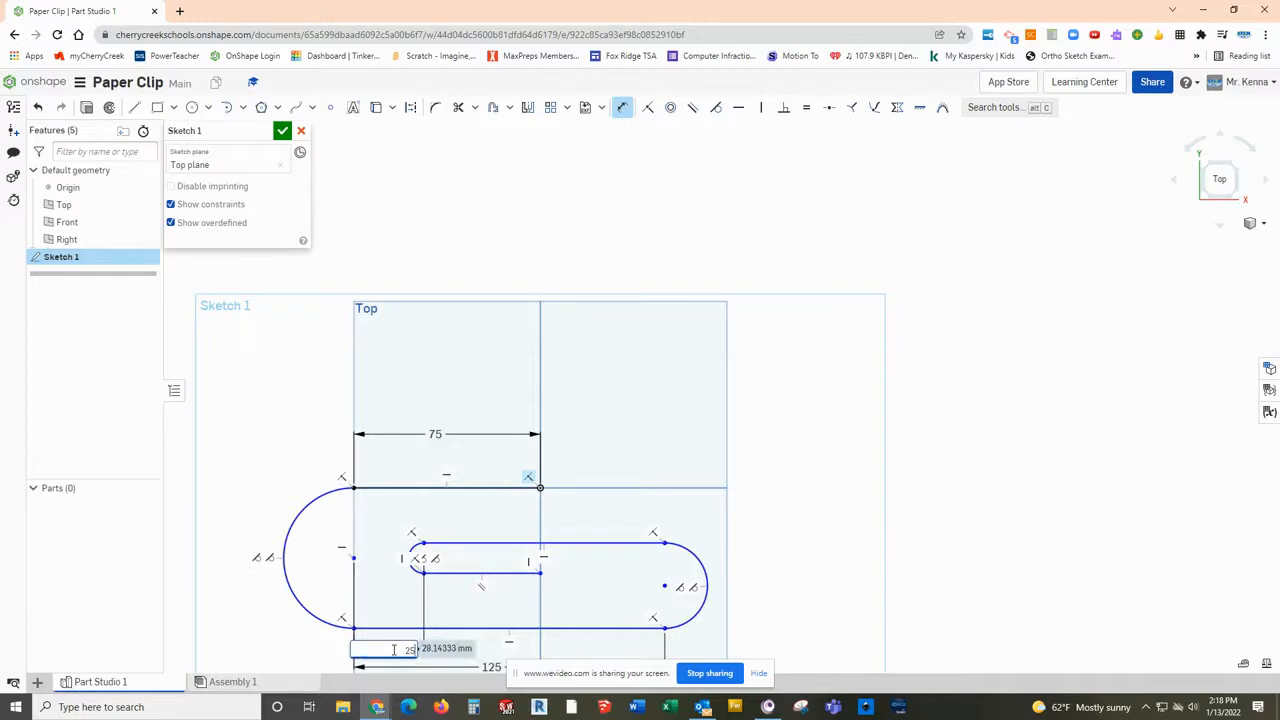
key("Return")
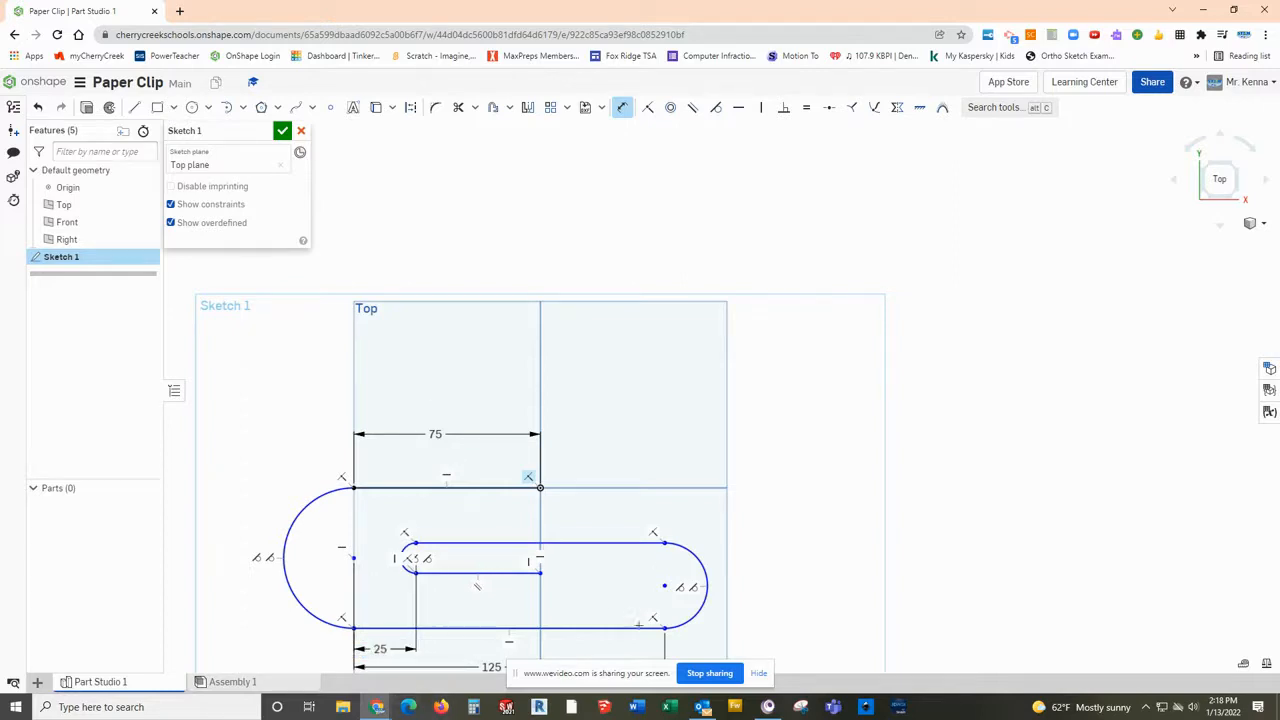
Step: Try a 20 mm radius dimension on the large left arc, and remove that dimension again
left_click(289, 540)
left_click(282, 480)
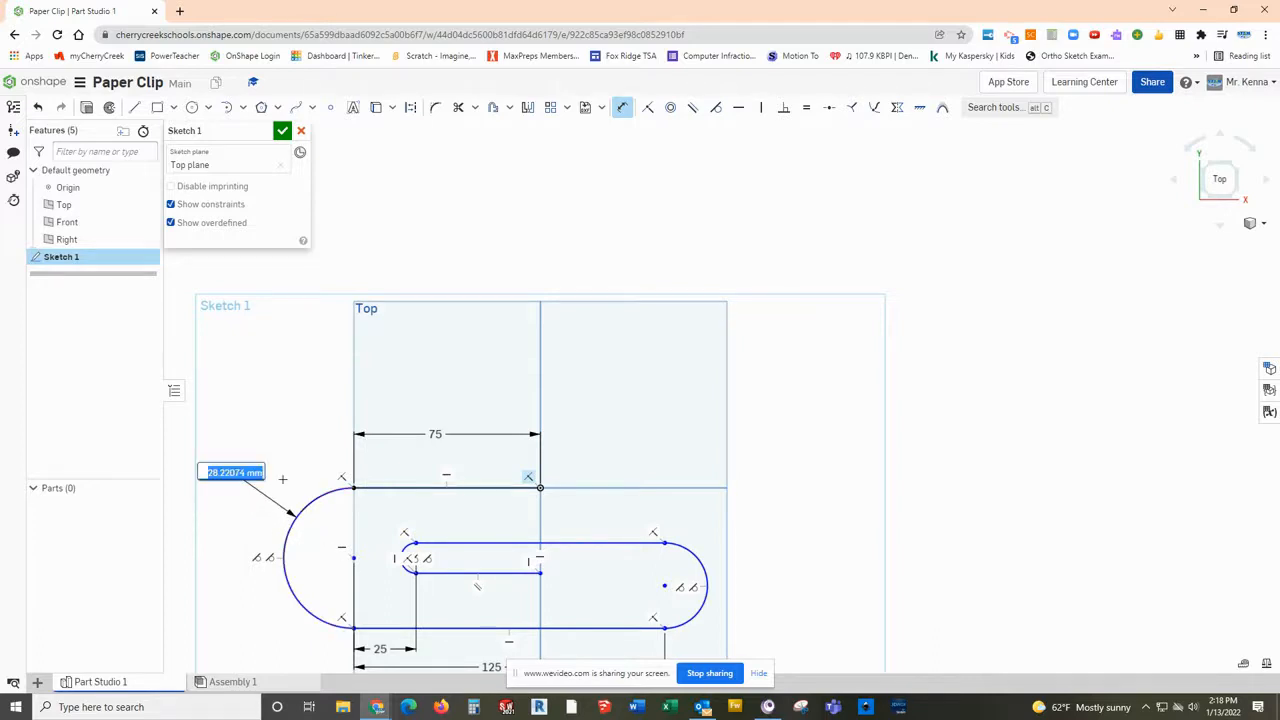
type("20")
key("Return")
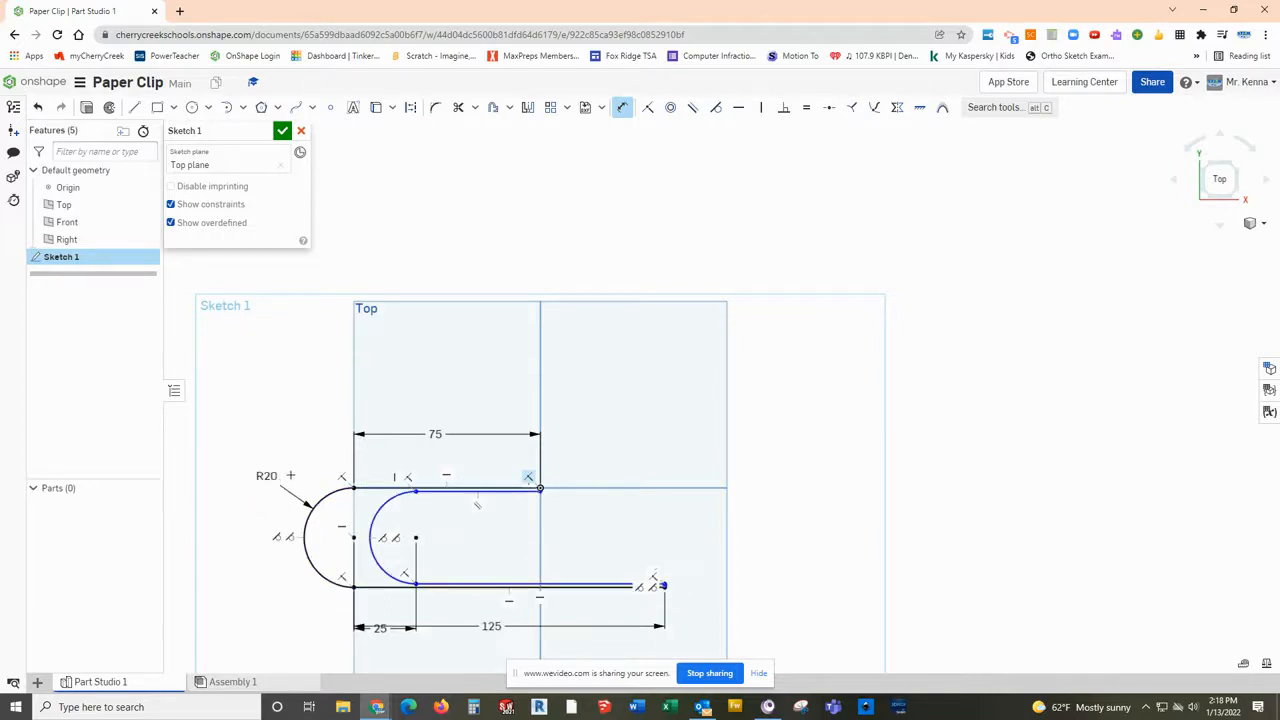
left_click(432, 559)
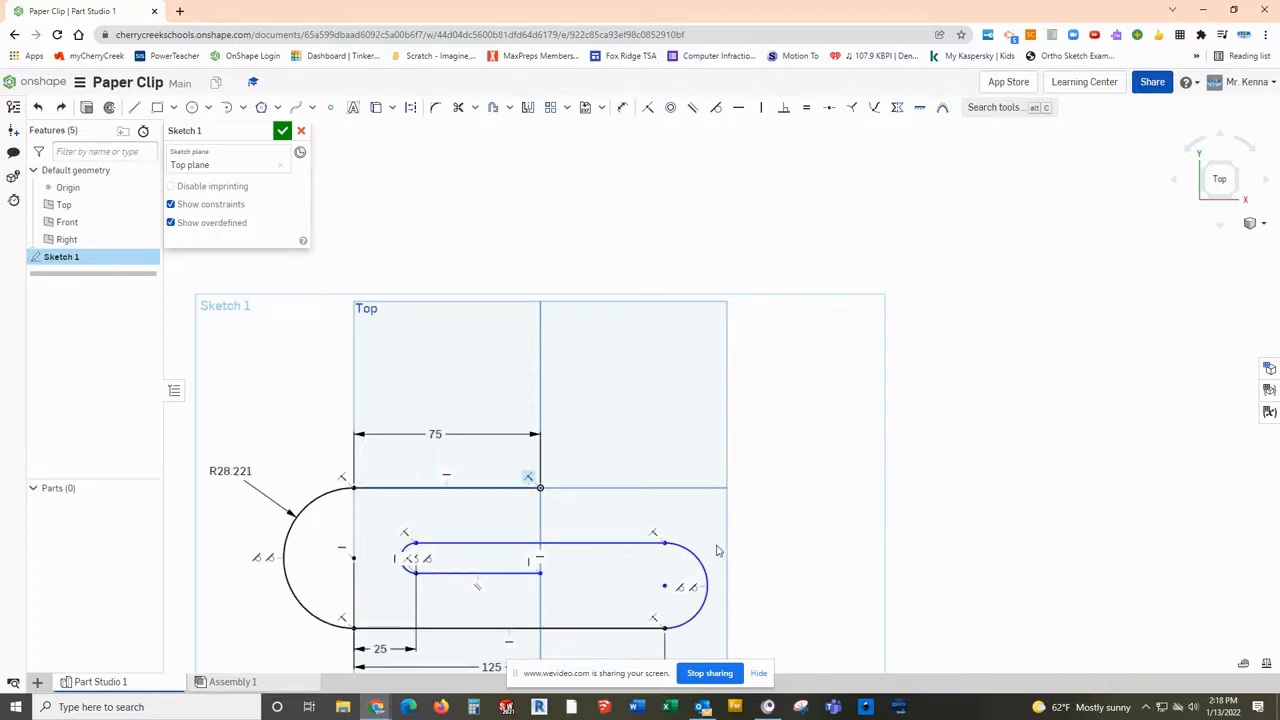
left_click(233, 475)
key("Delete")
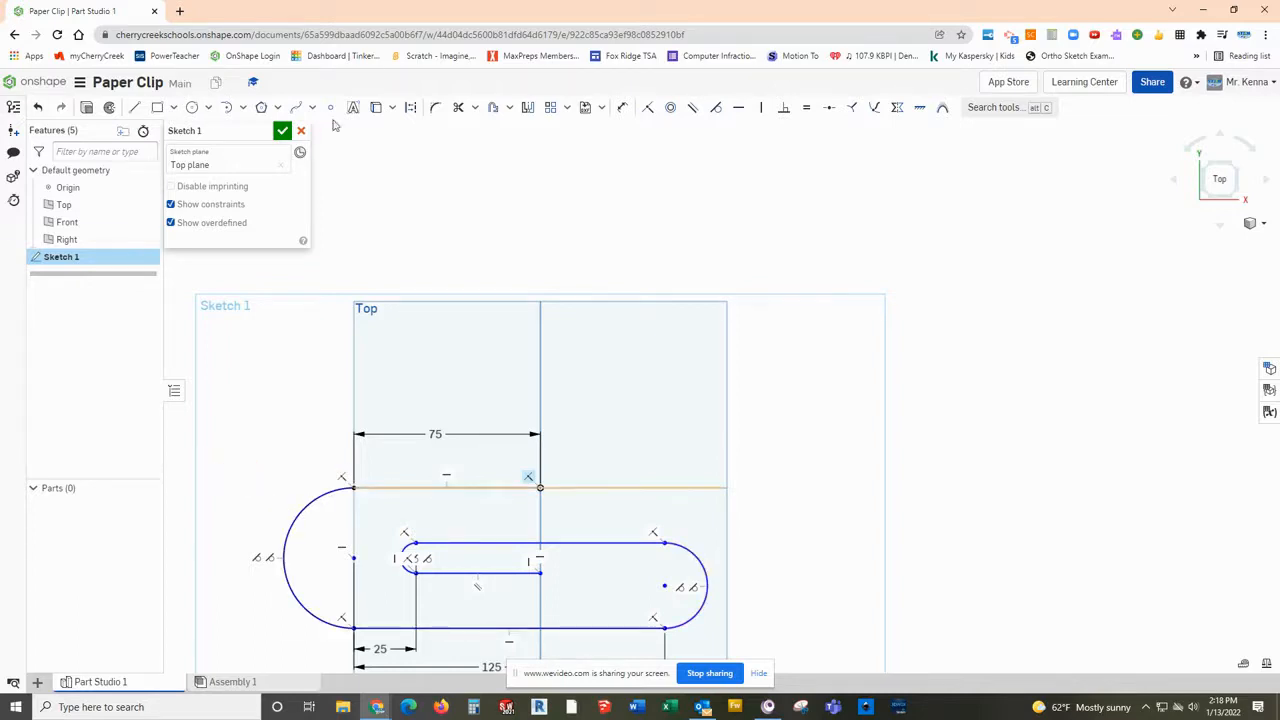
Step: Dimension the radius of the right end arc to 15 mm
left_click(621, 107)
left_click(706, 585)
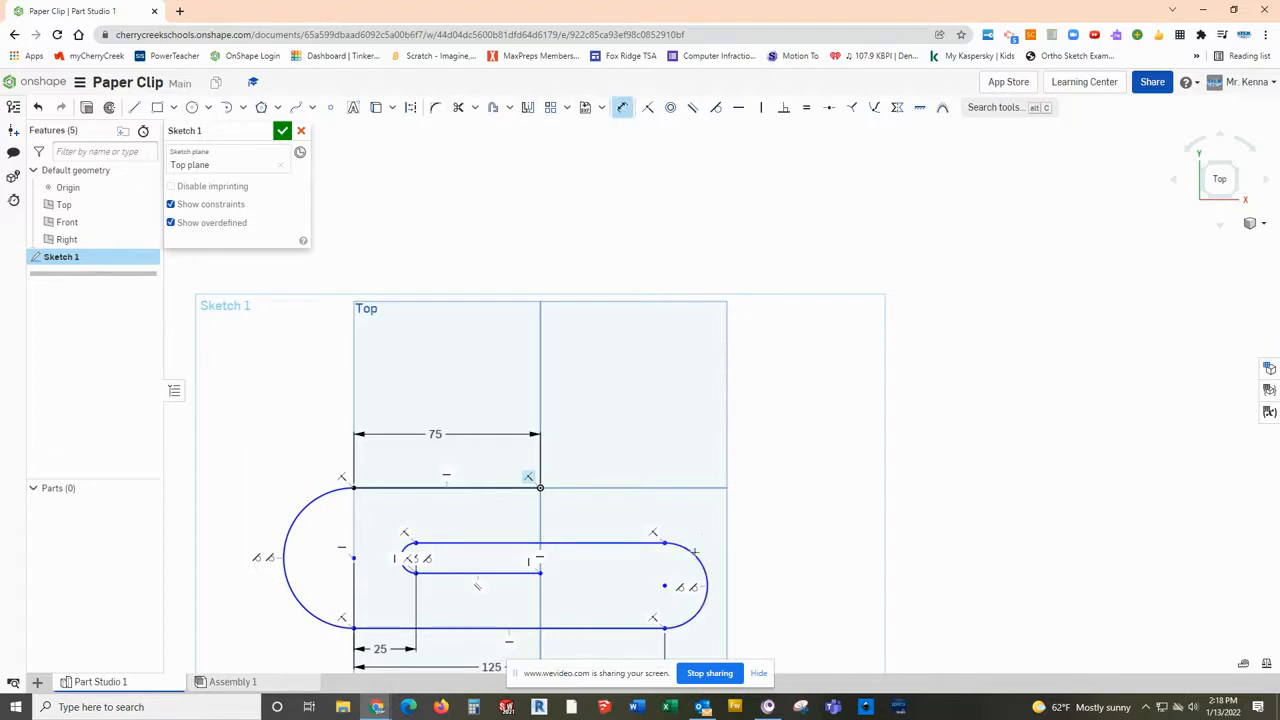
left_click(723, 515)
type("15")
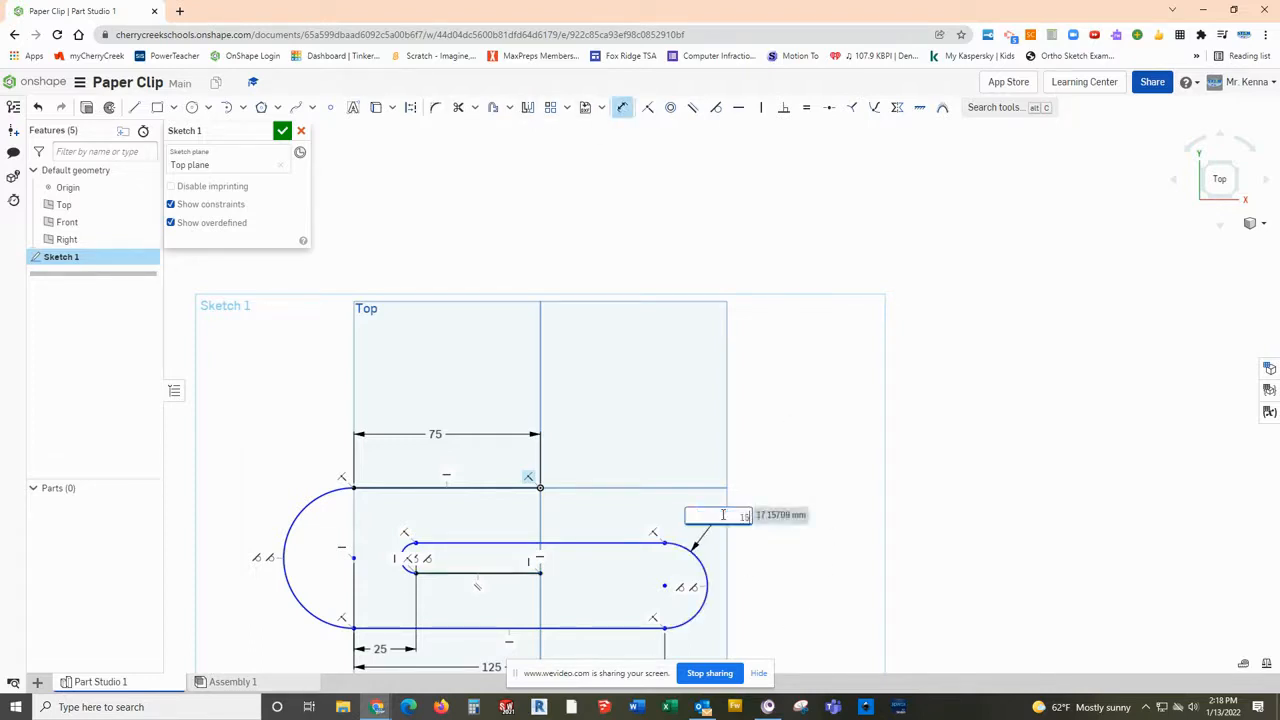
key("Return")
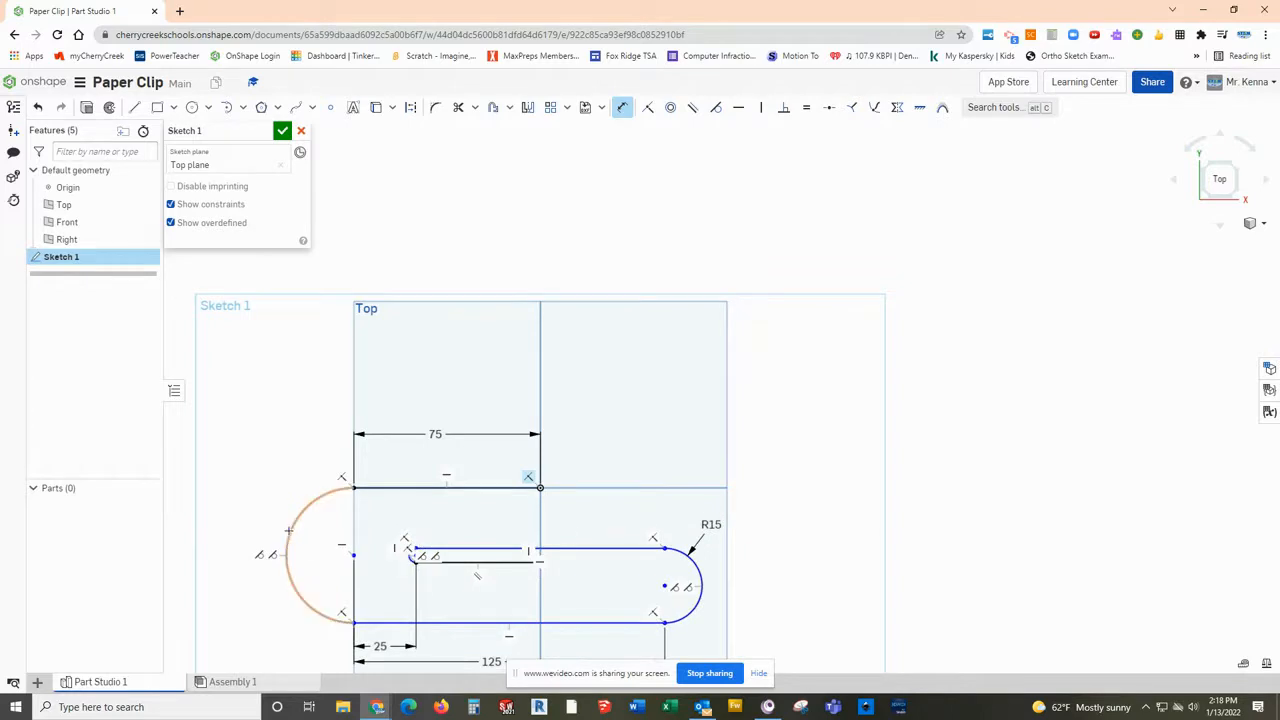
Step: Dimension the radius of the large left arc to 20 mm
left_click(291, 528)
left_click(262, 472)
type("20")
key("Return")
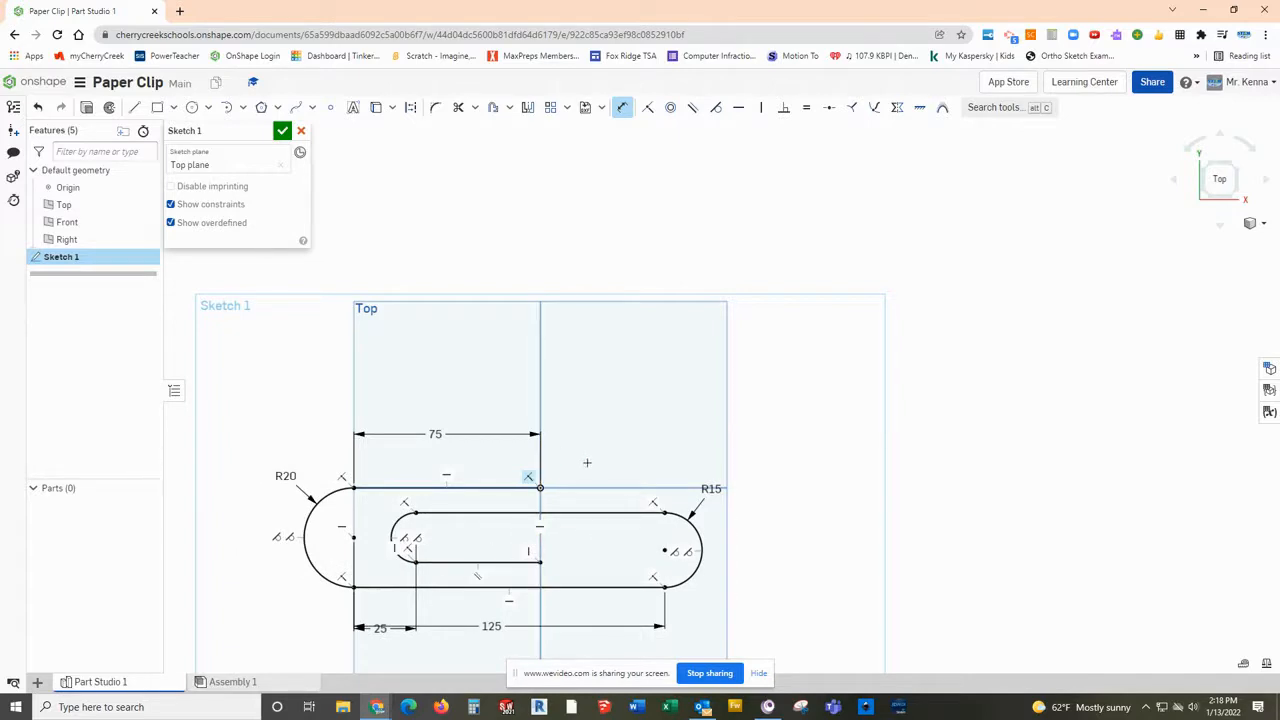
scroll(650, 537, "up", 1)
scroll(593, 609, "down", 2)
scroll(410, 630, "up", 4)
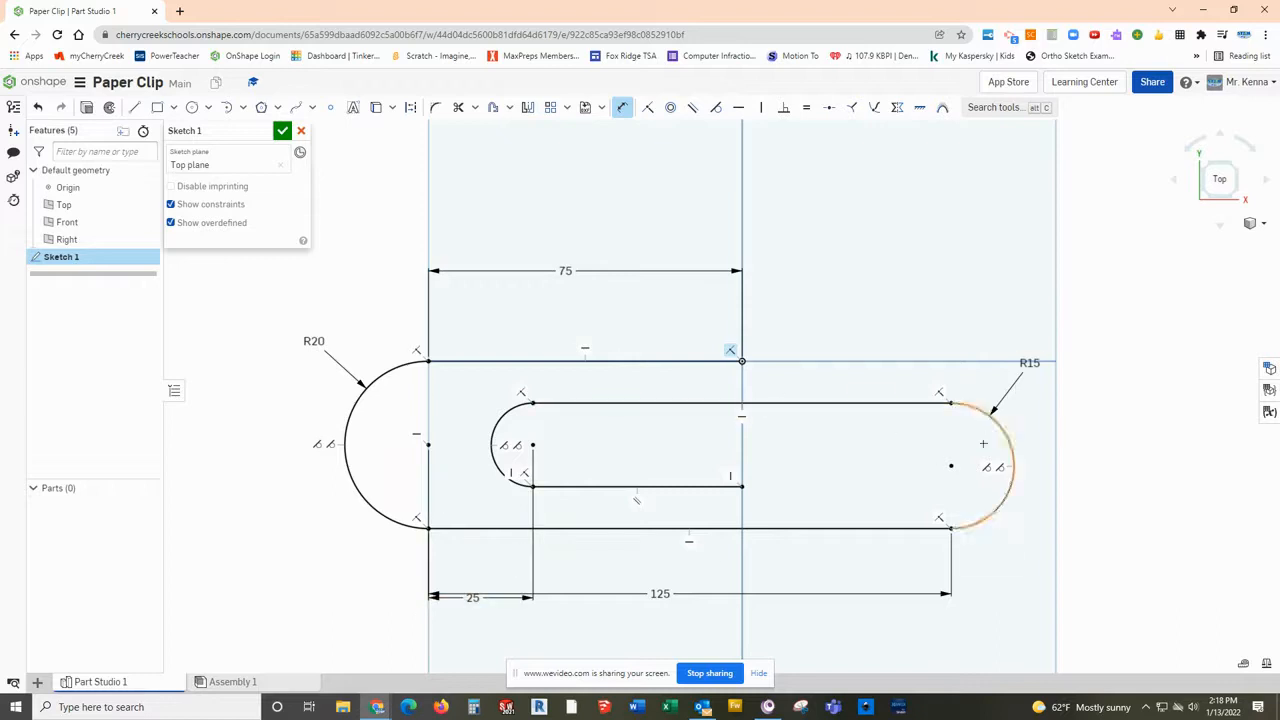
left_click(346, 455)
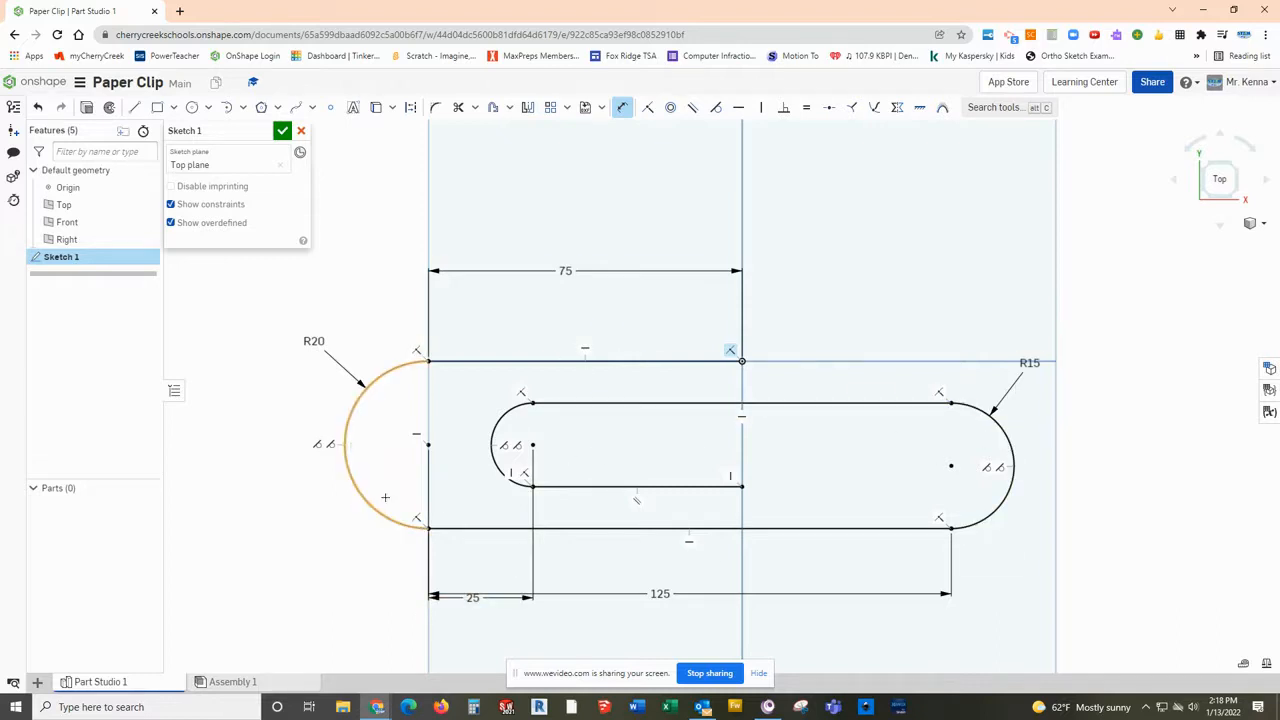
left_click(1090, 432)
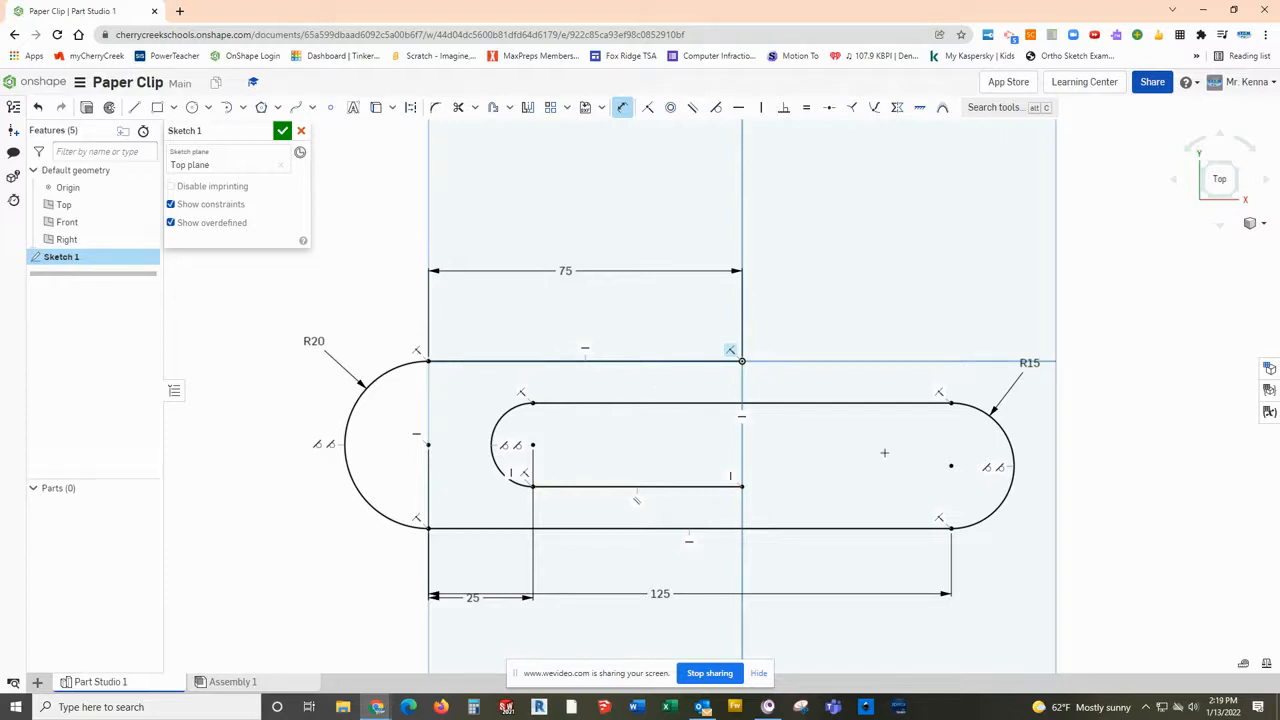
left_click(728, 361)
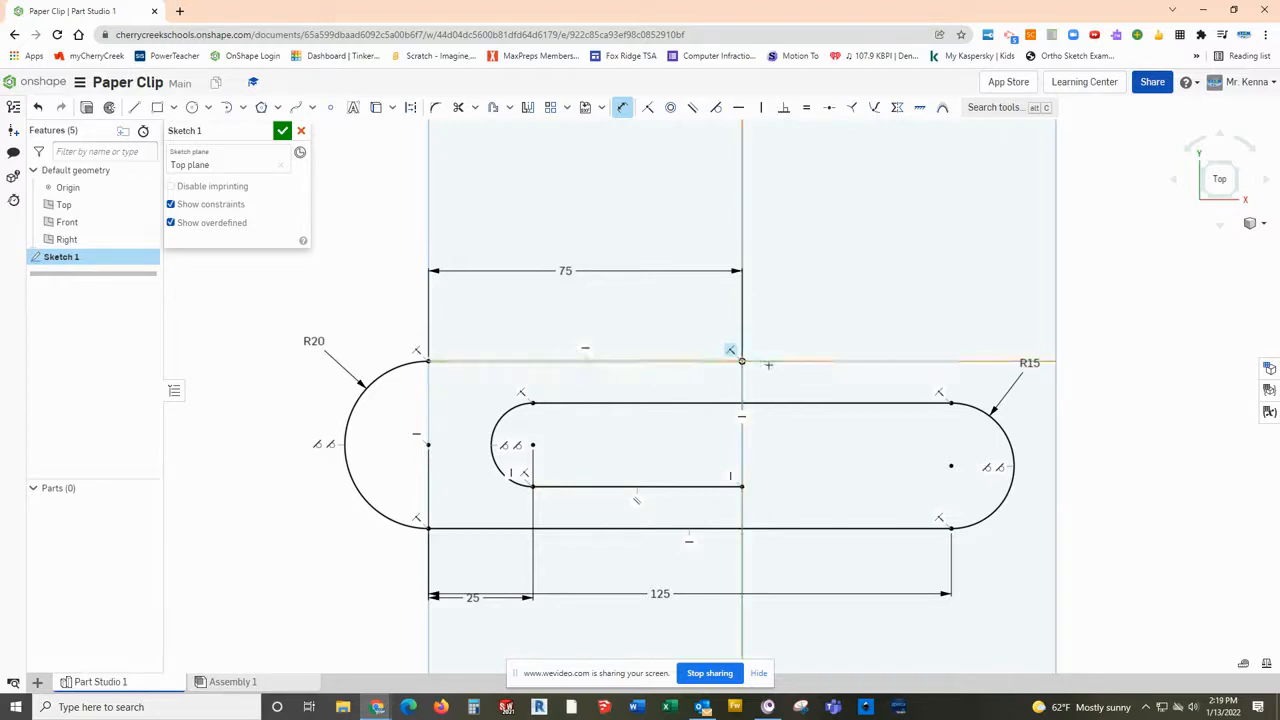
left_click(414, 241)
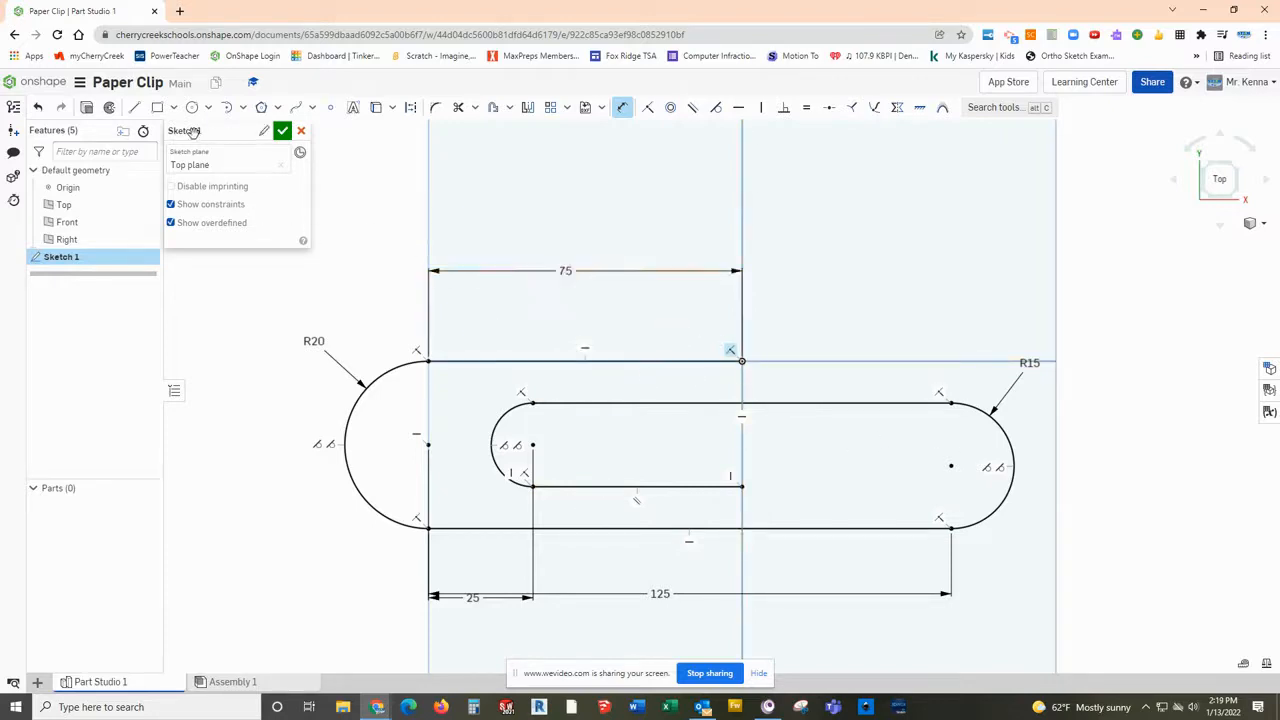
Step: Rename the sketch as Path and finish it
left_click(262, 133)
type("Path")
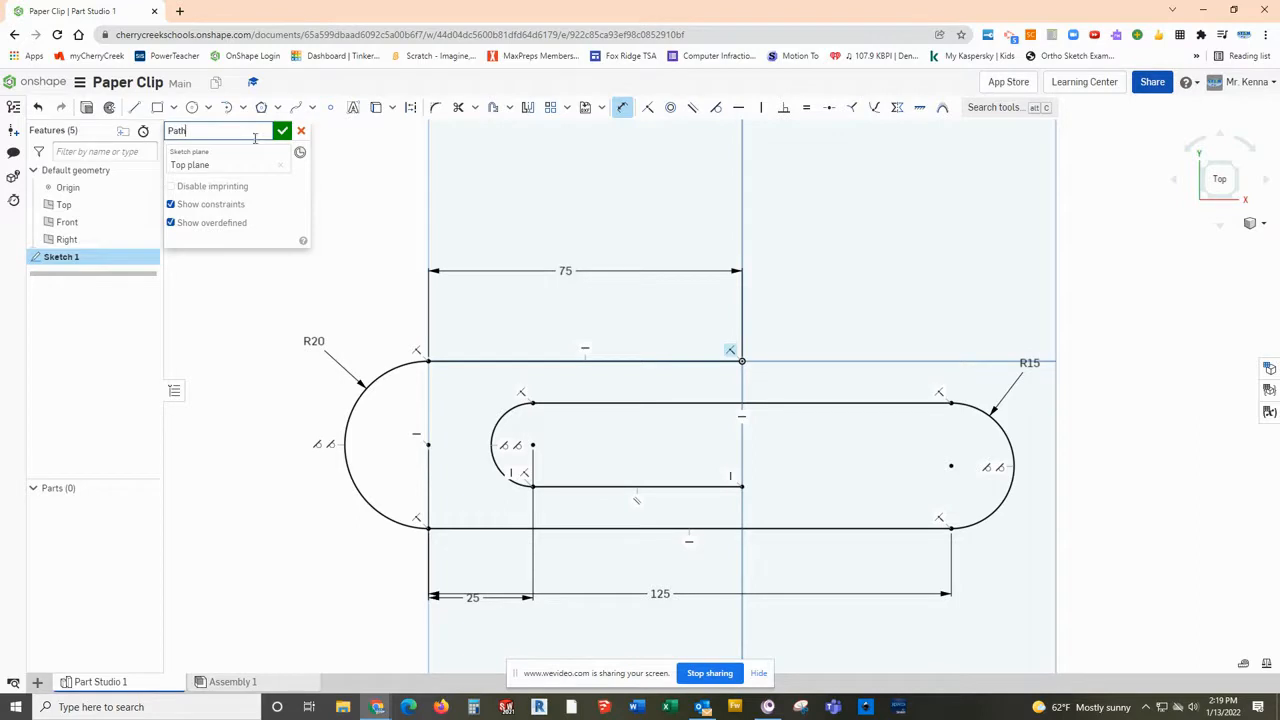
left_click(283, 132)
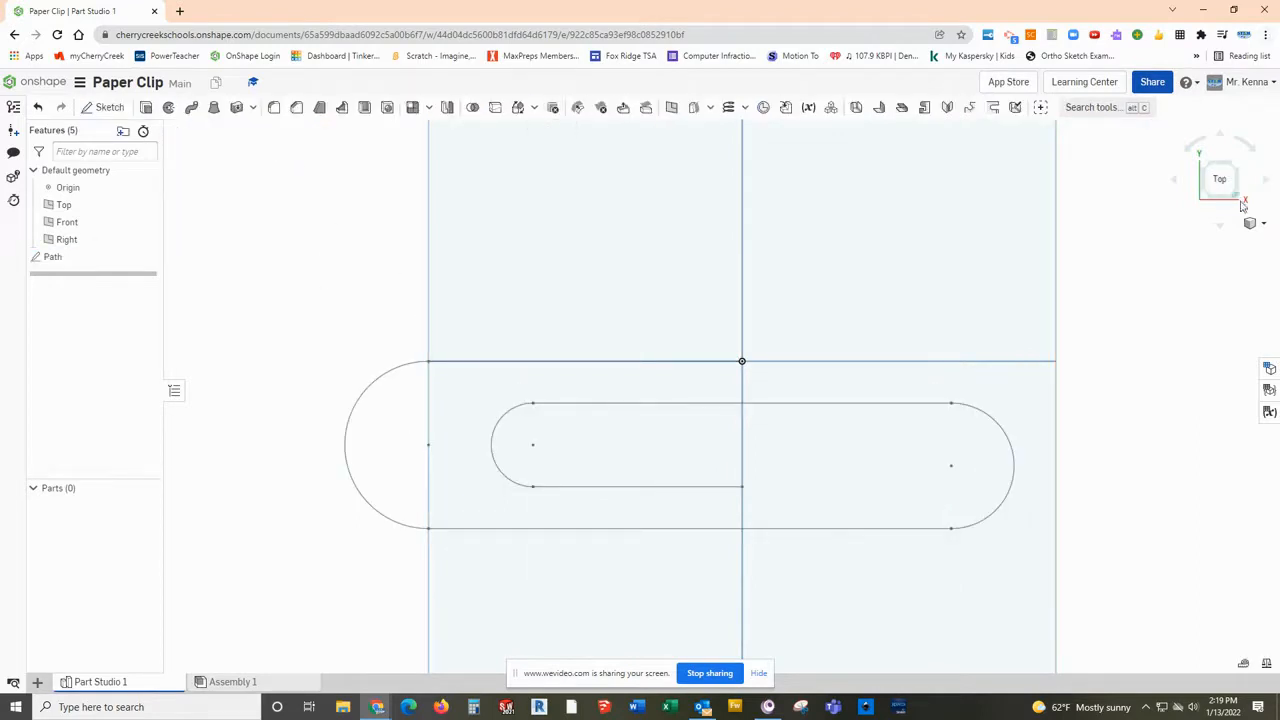
Step: Create a sketch on the Right plane and draw a circle about 22 mm in diameter centred on the origin
left_click(1225, 197)
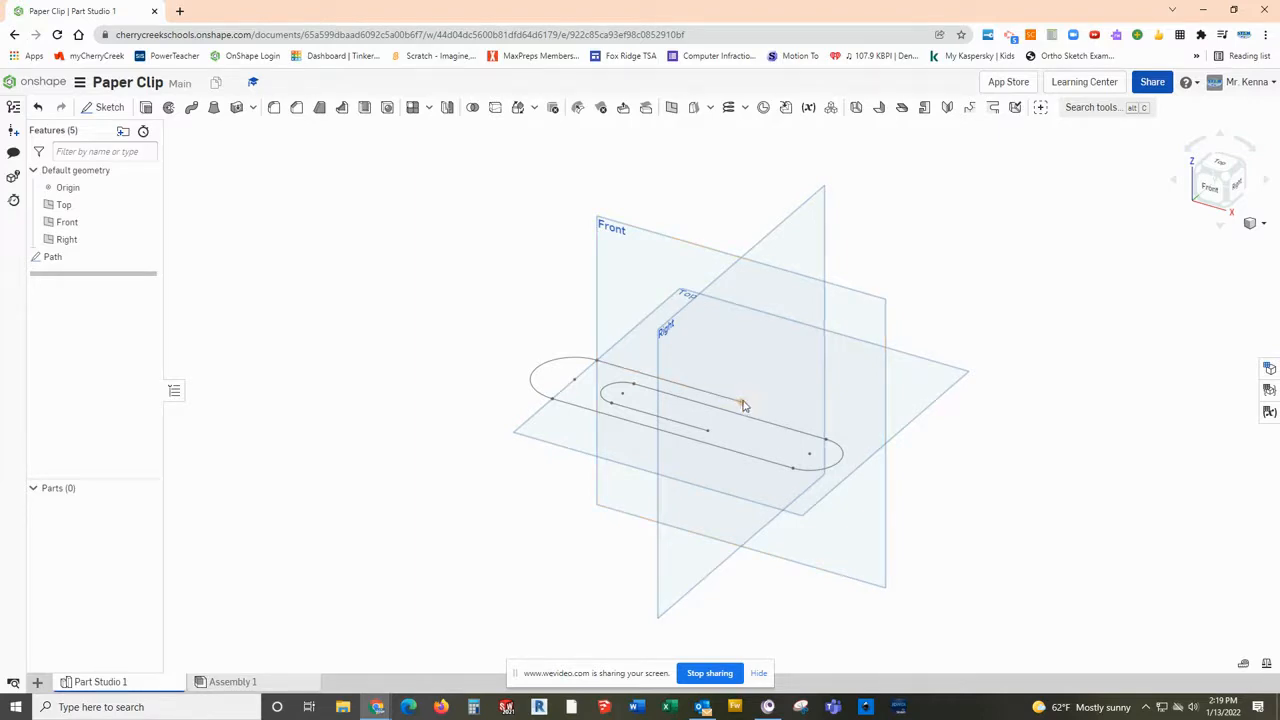
left_click(672, 333)
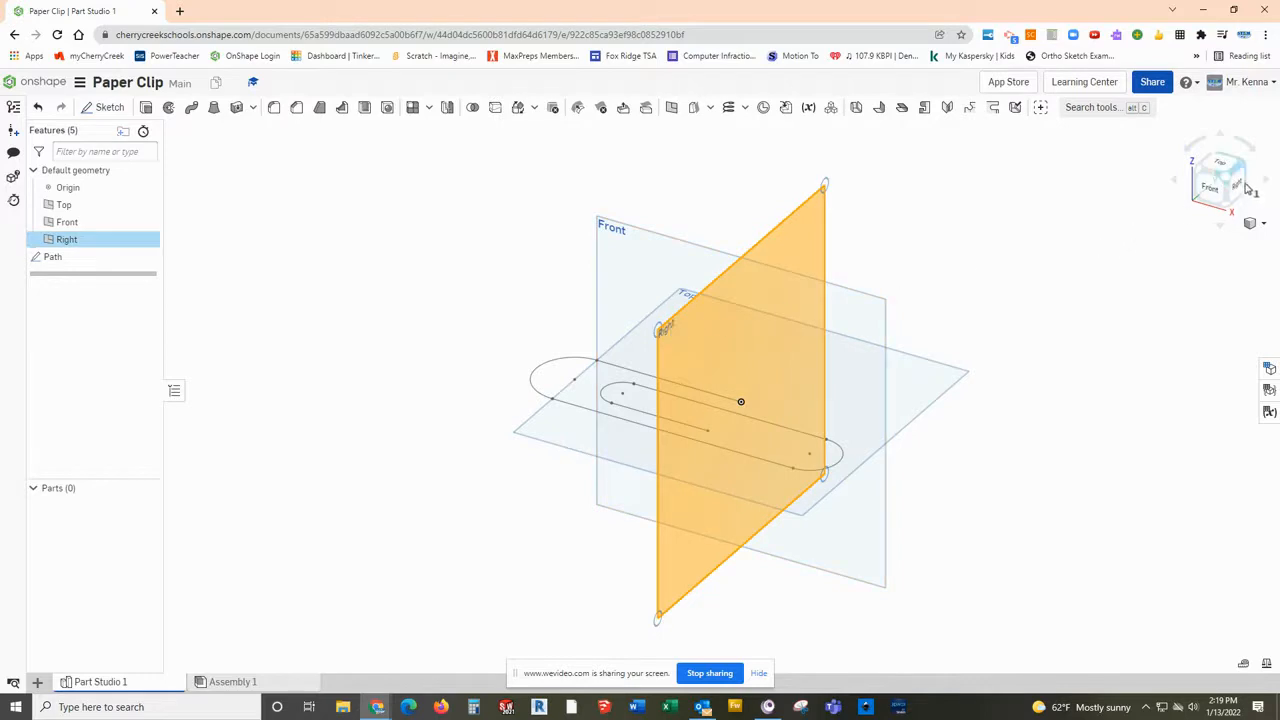
left_click(1238, 186)
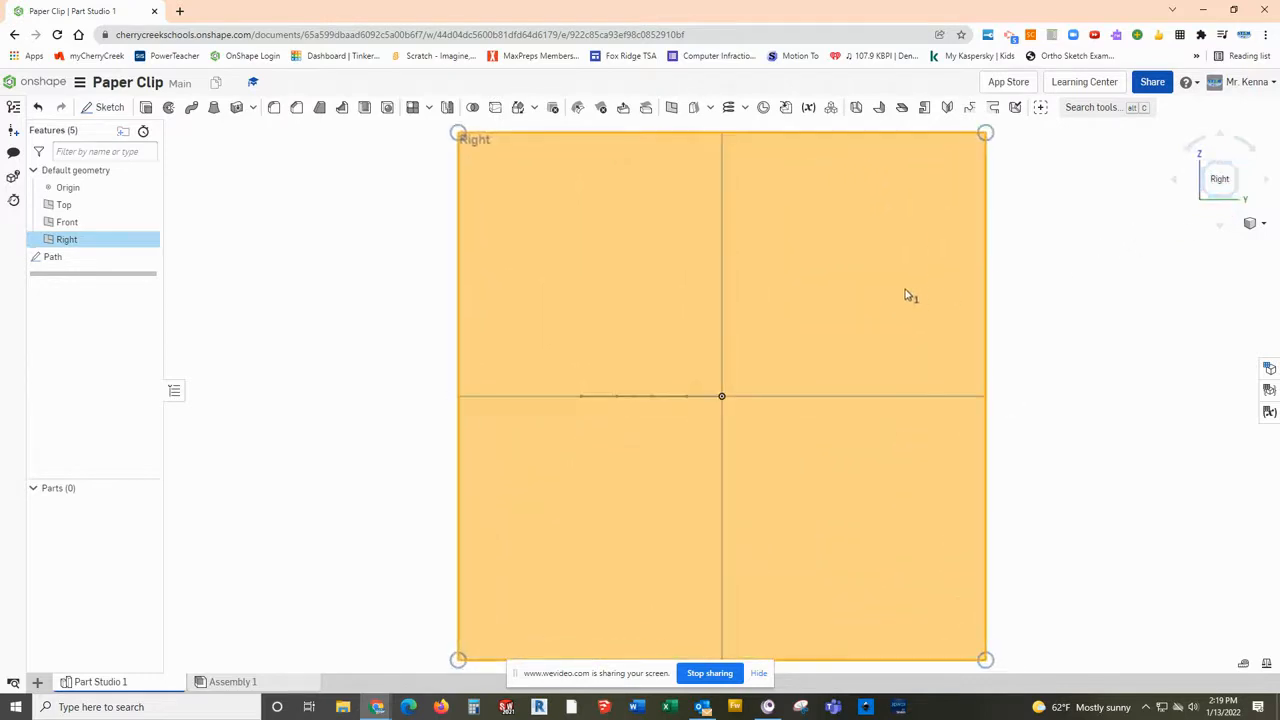
left_click(100, 109)
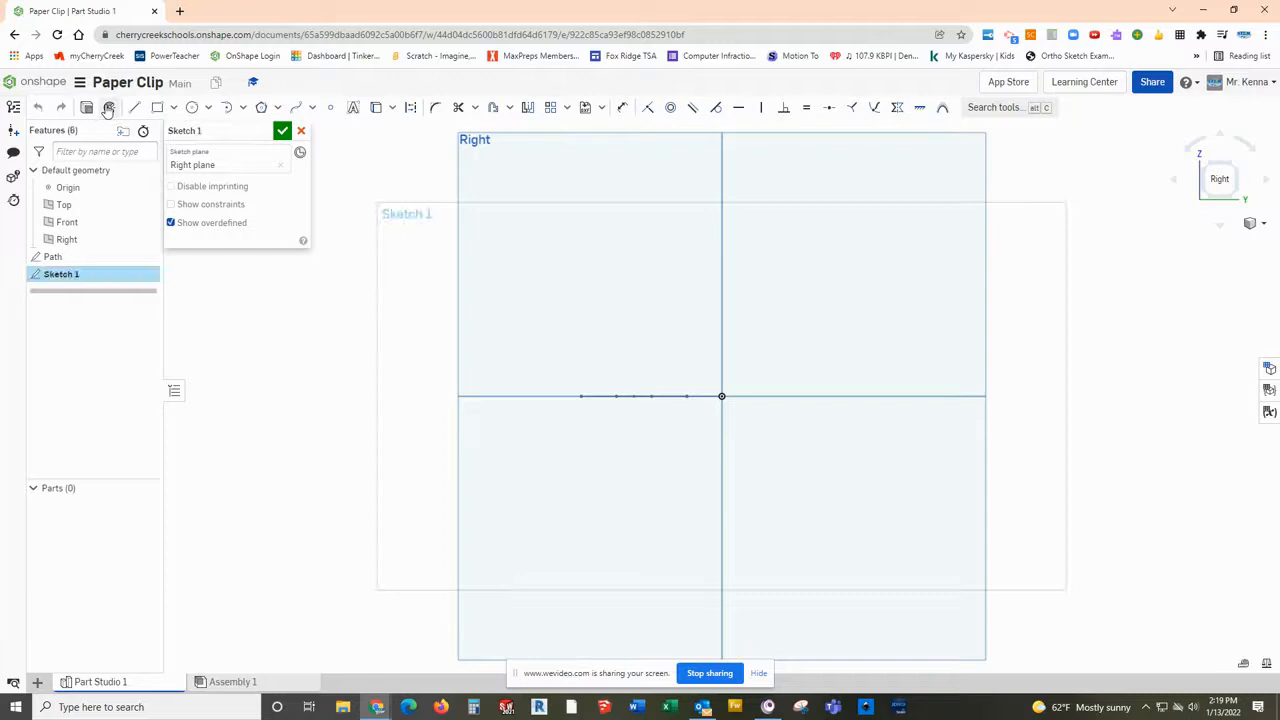
left_click(192, 108)
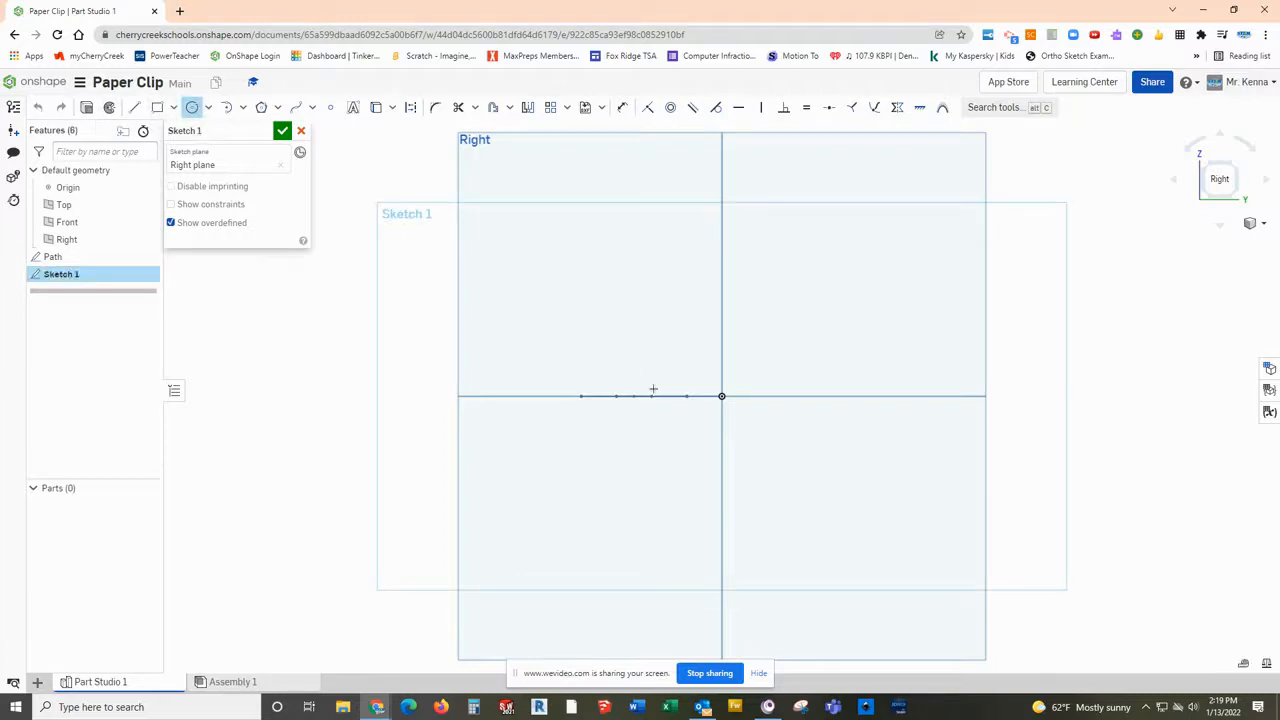
left_click(721, 396)
left_click(754, 373)
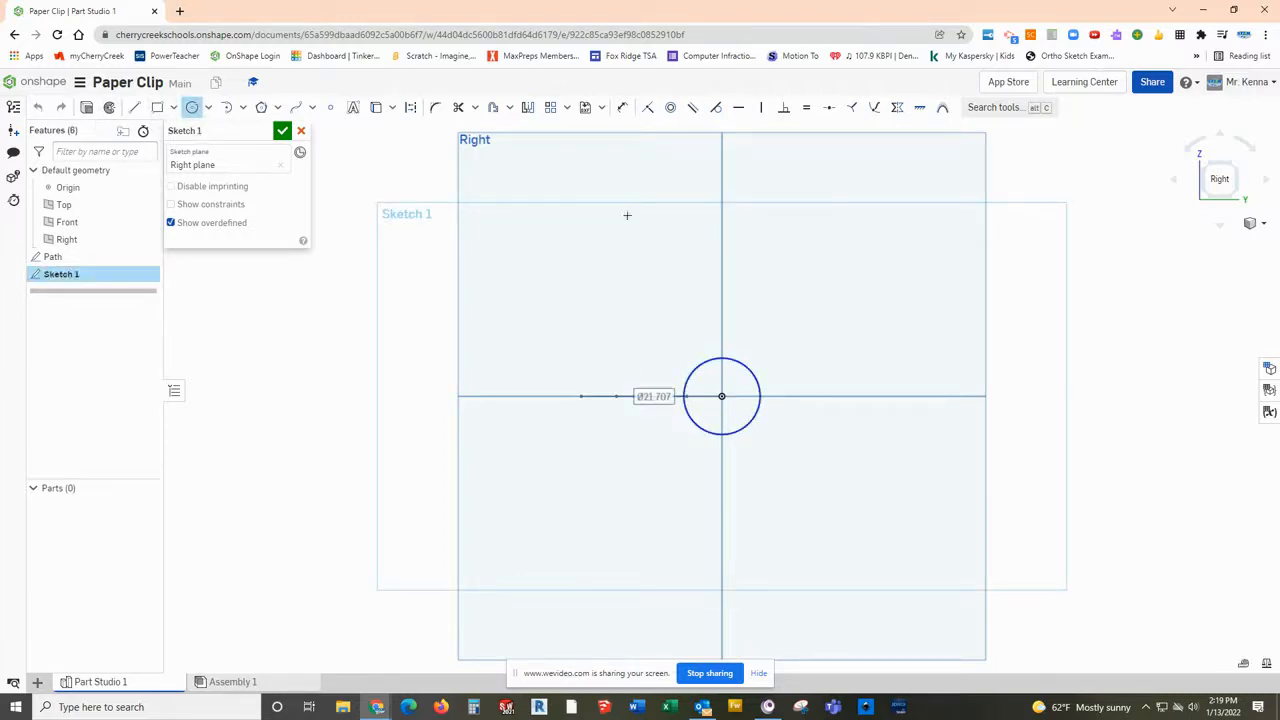
Step: Dimension the circle's diameter to 5 mm
left_click(622, 107)
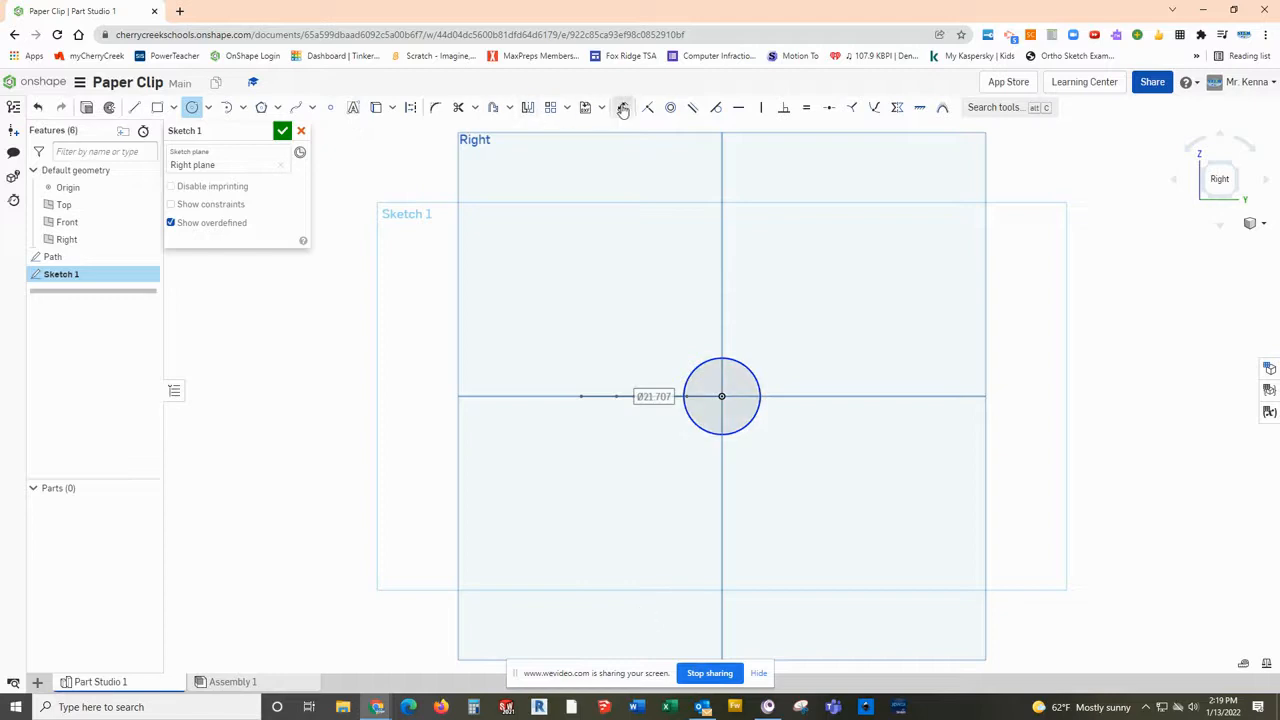
left_click(757, 381)
left_click(810, 327)
type("5")
key("Return")
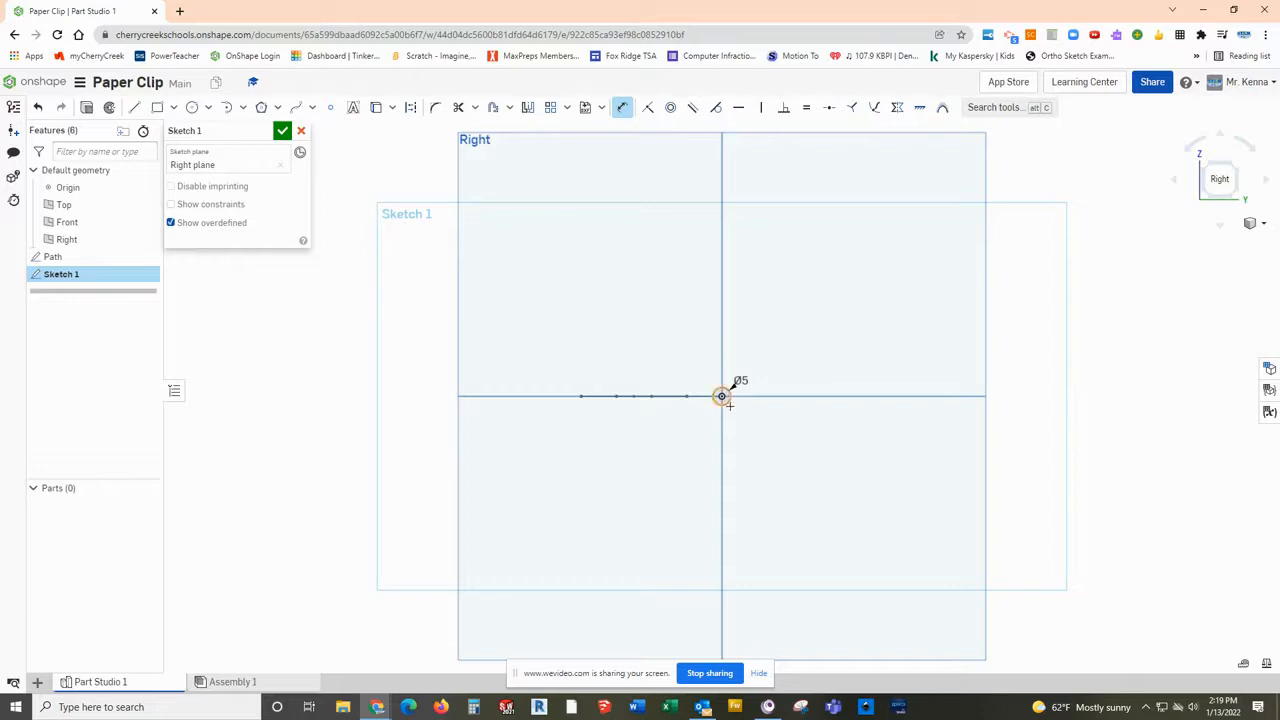
Step: Rename the circle's sketch as Profile and finish it
left_click(264, 132)
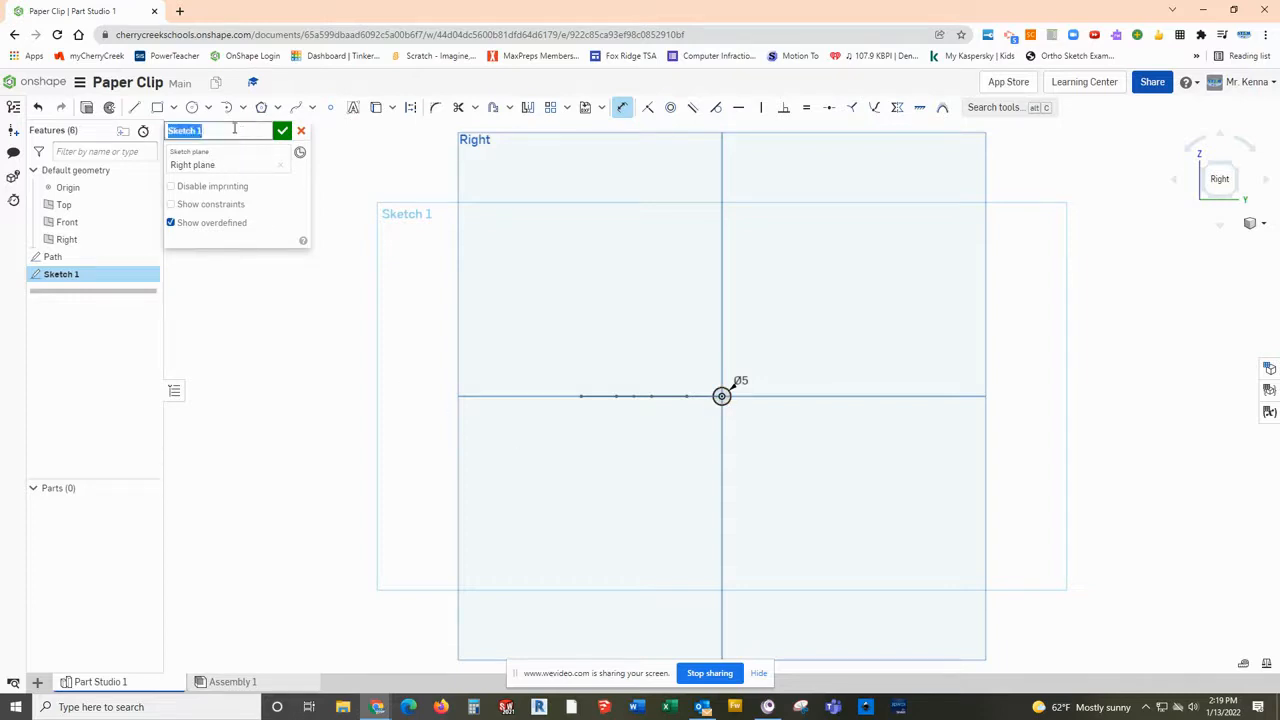
type("Profile")
key("Return")
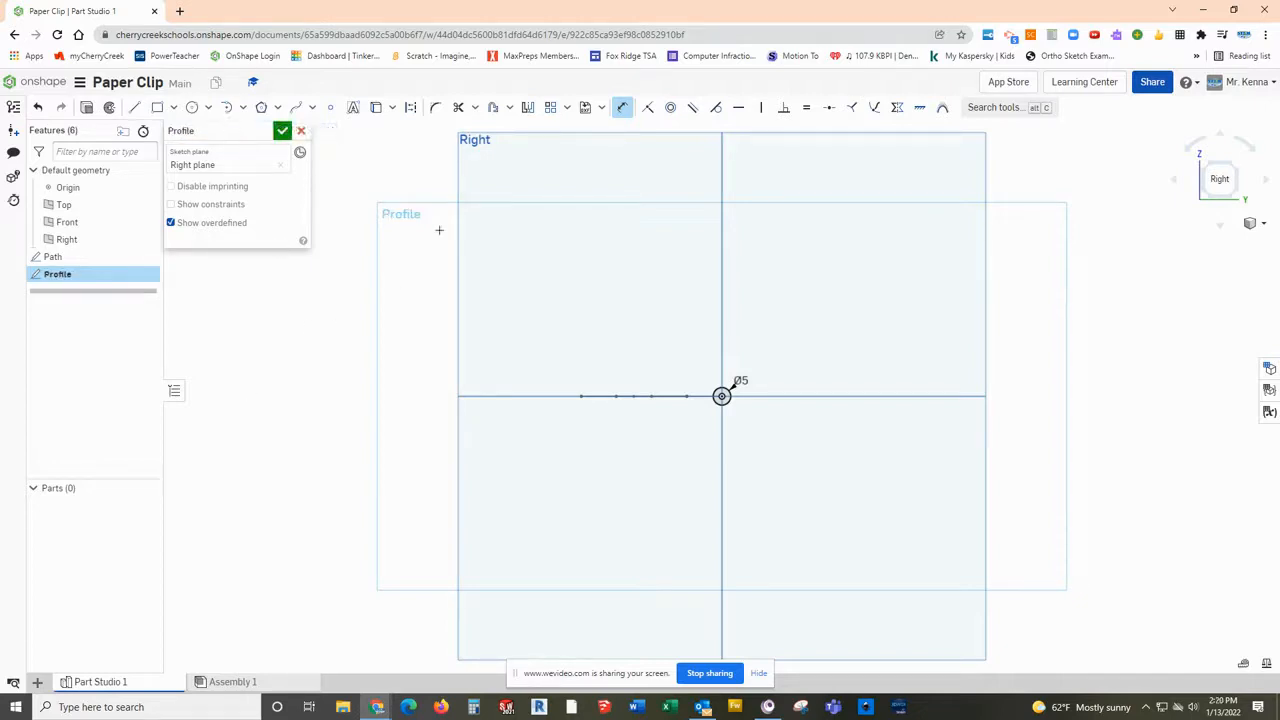
left_click(1207, 162)
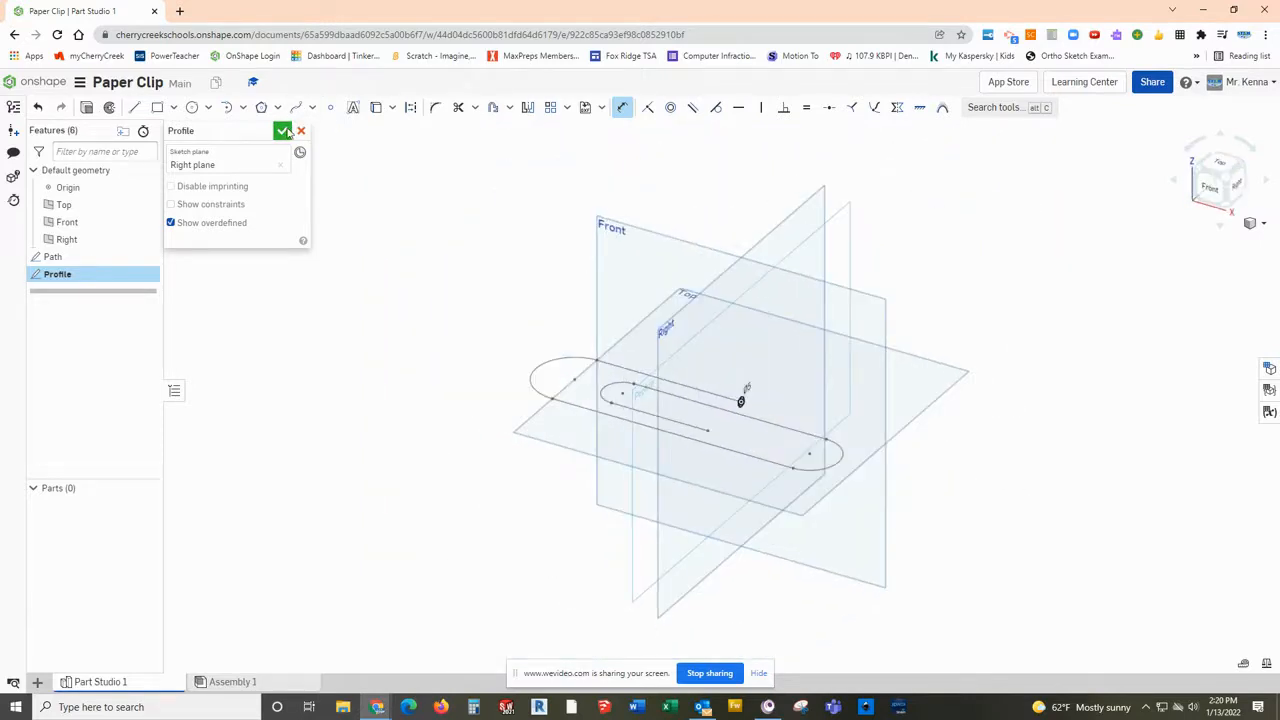
left_click(284, 131)
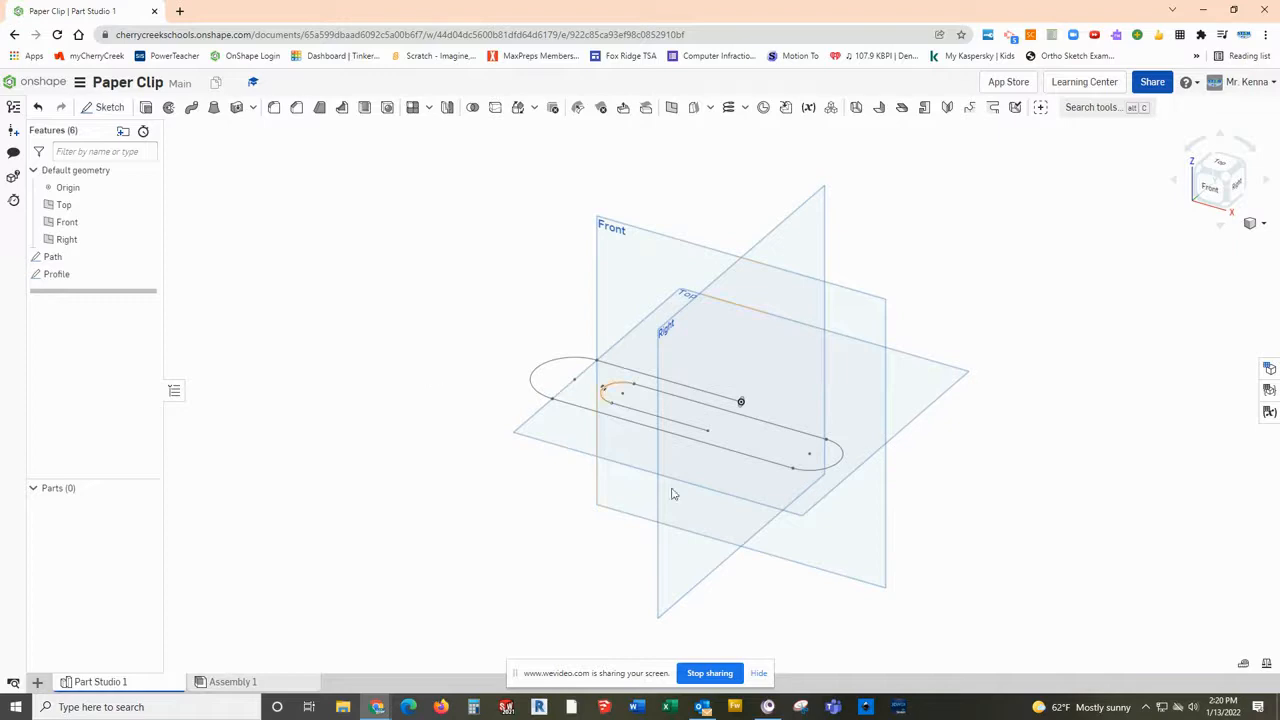
Step: Sweep the Profile sketch's circular face along the edges of the Path sketch as a new solid
scroll(735, 415, "up", 3)
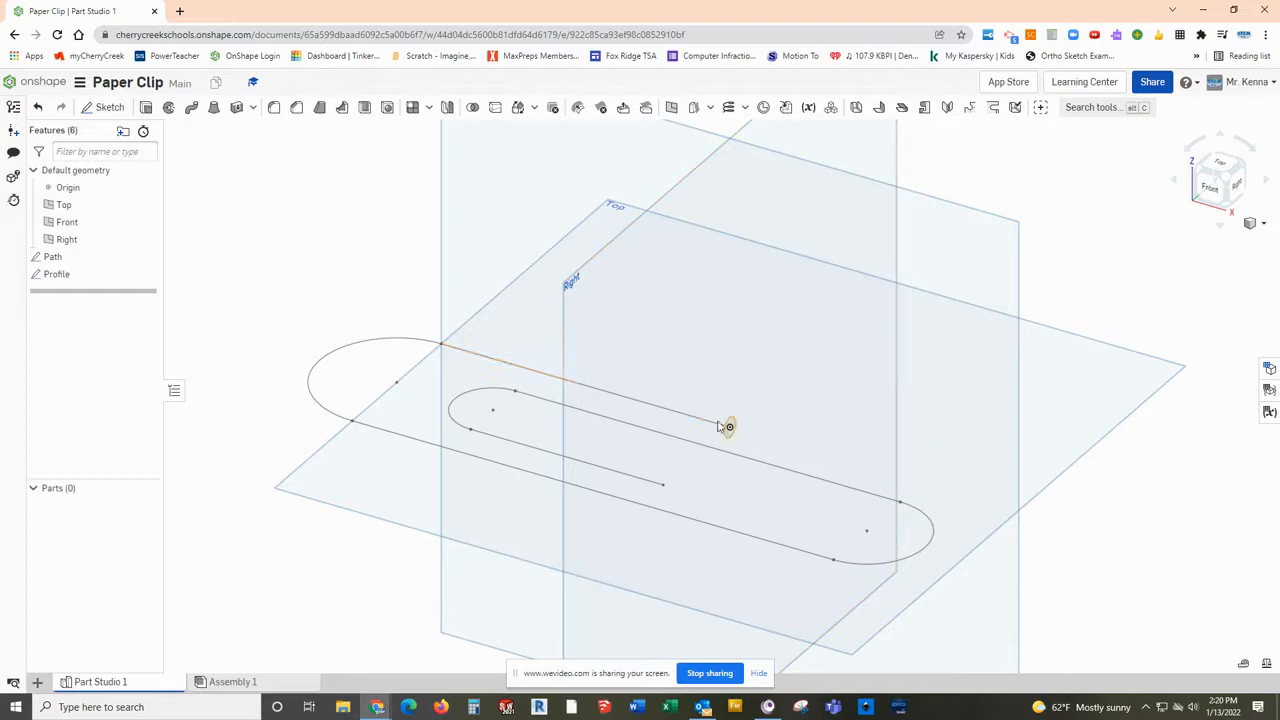
key("Up")
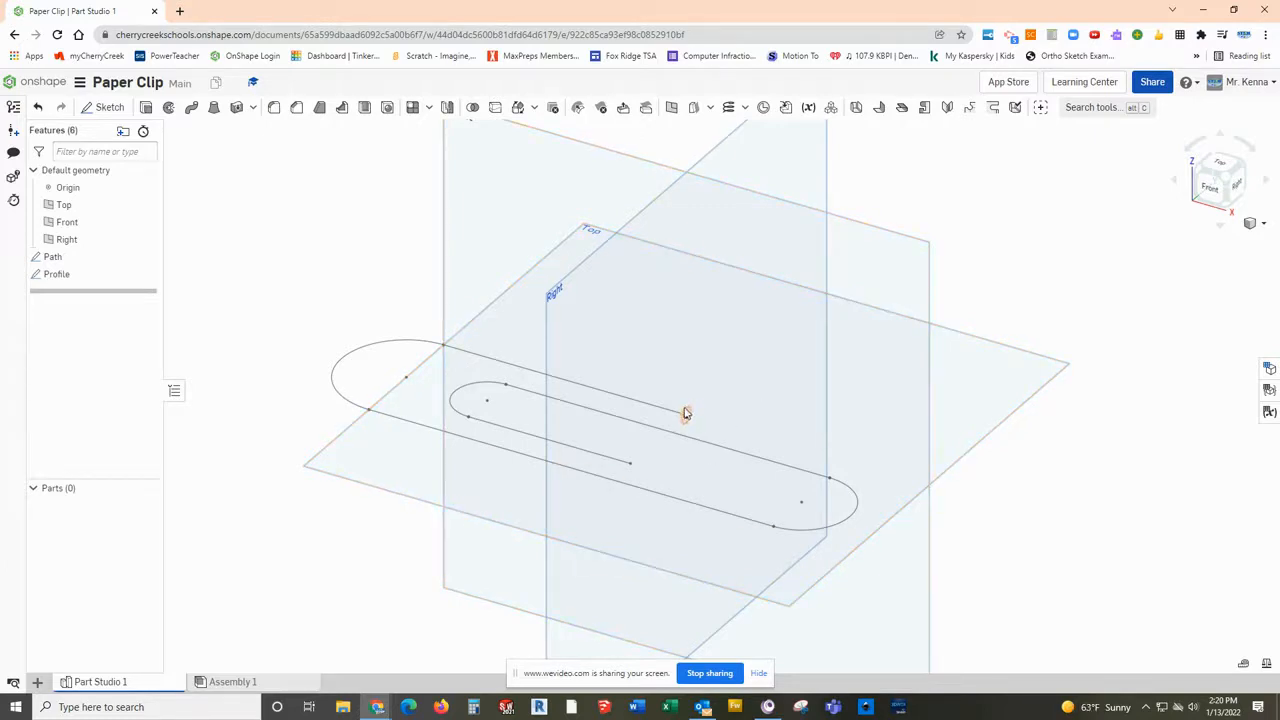
left_click(685, 415)
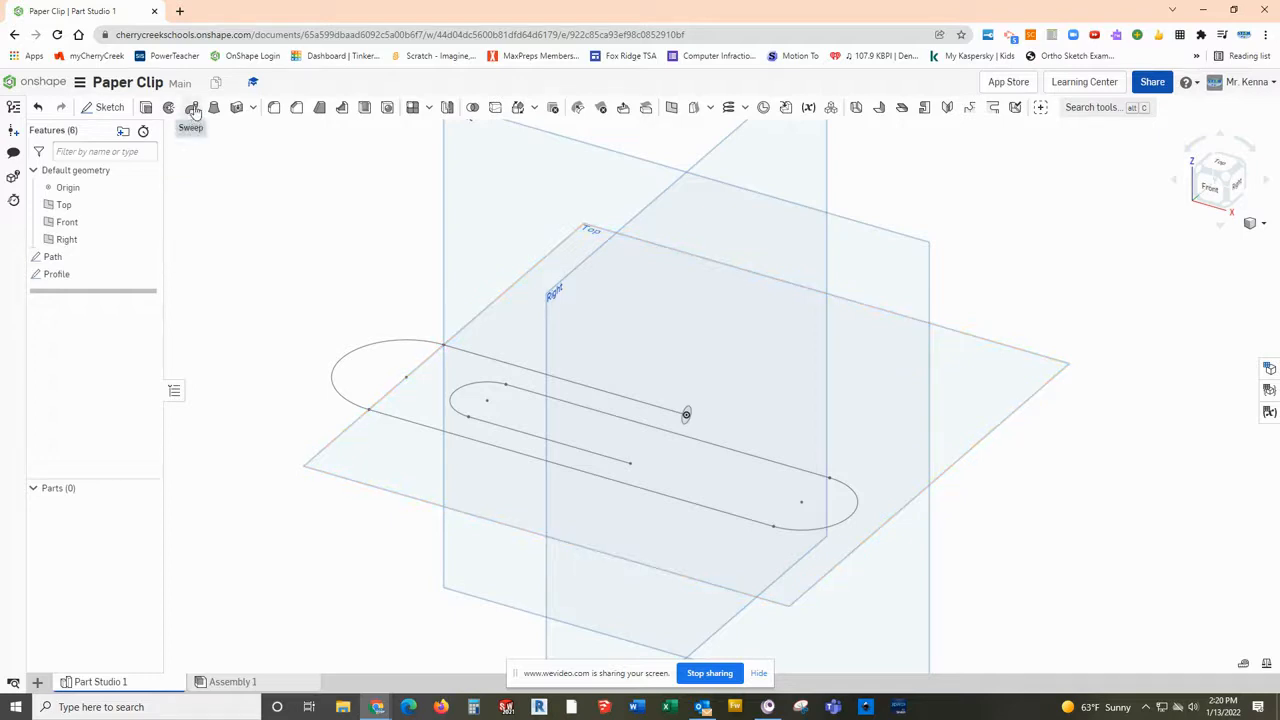
left_click(192, 108)
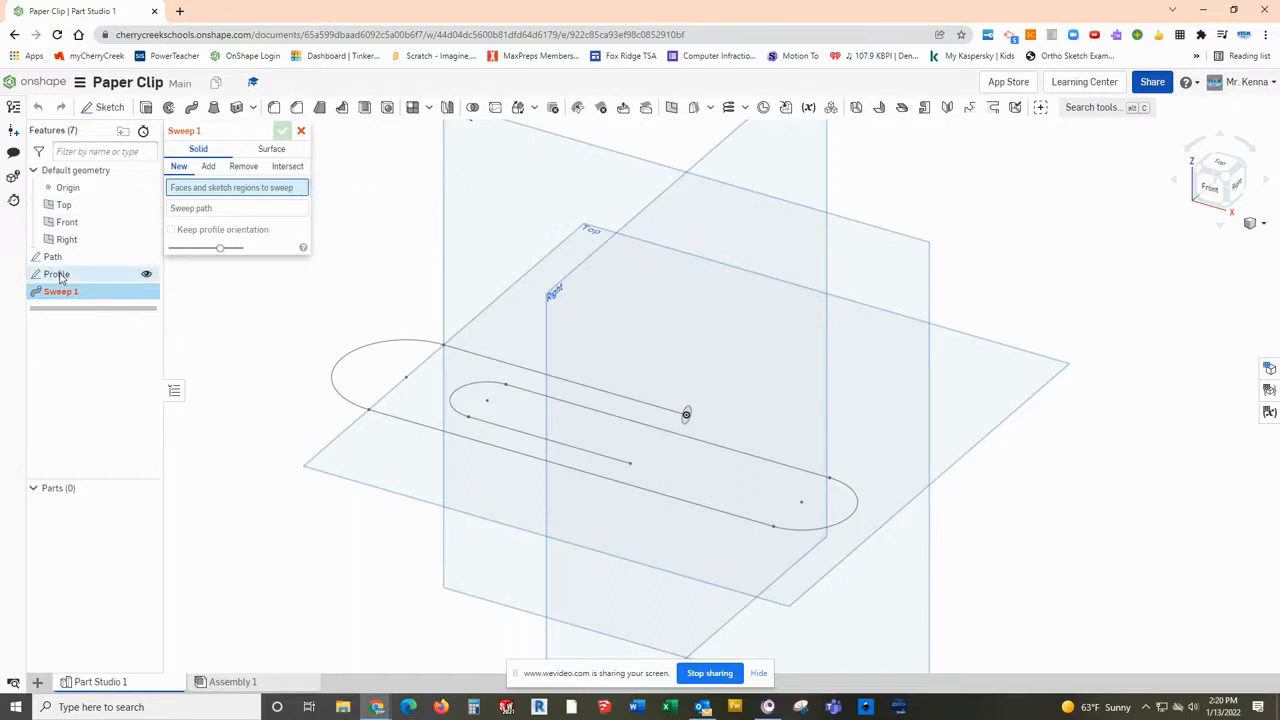
left_click(57, 276)
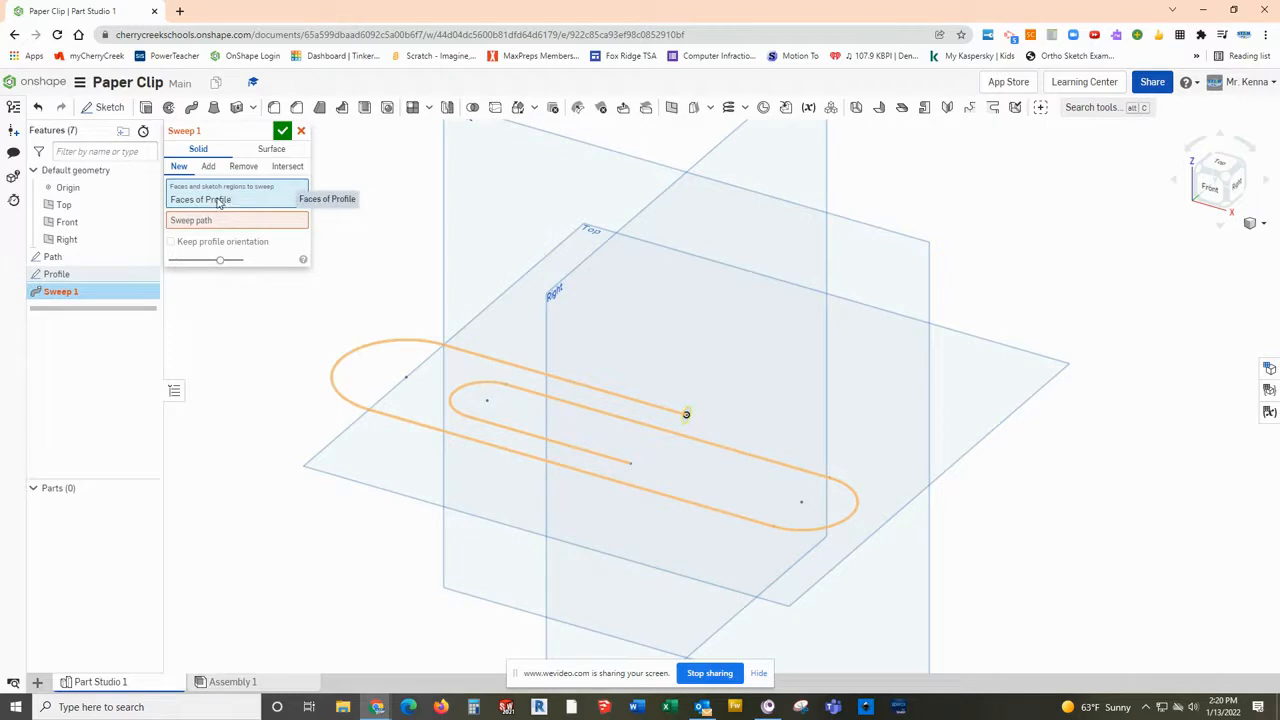
left_click(186, 223)
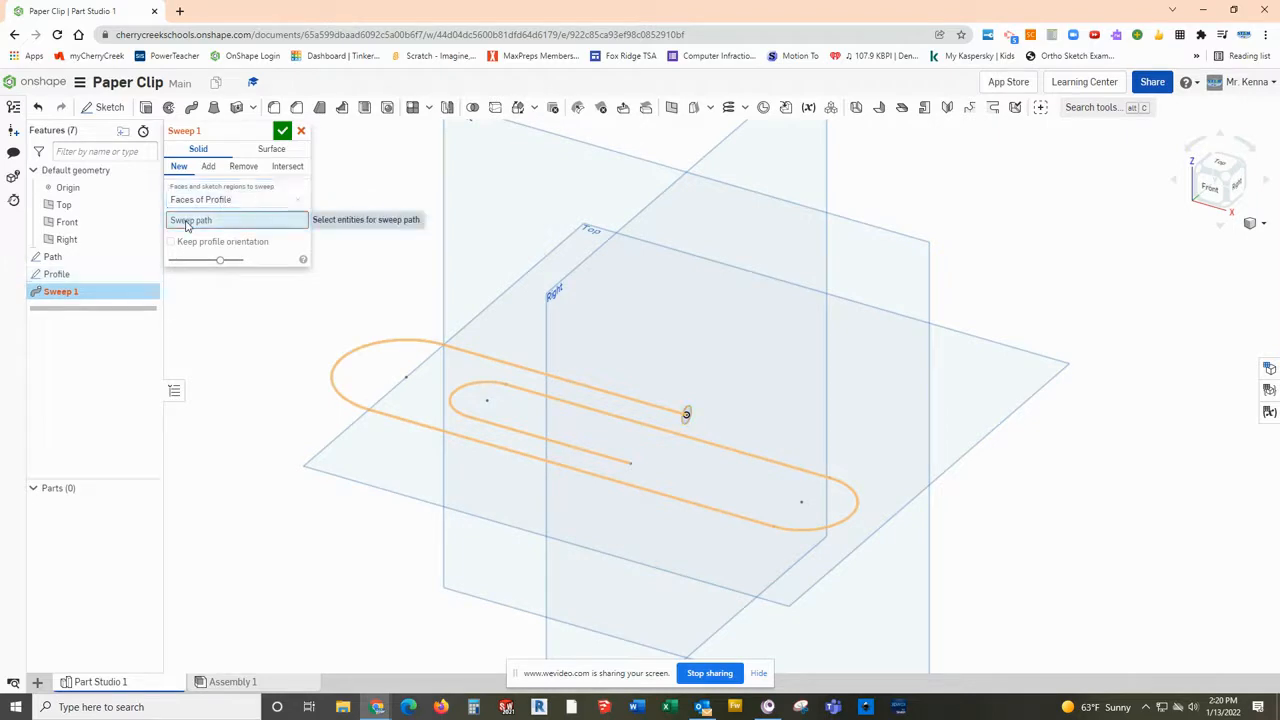
left_click(55, 258)
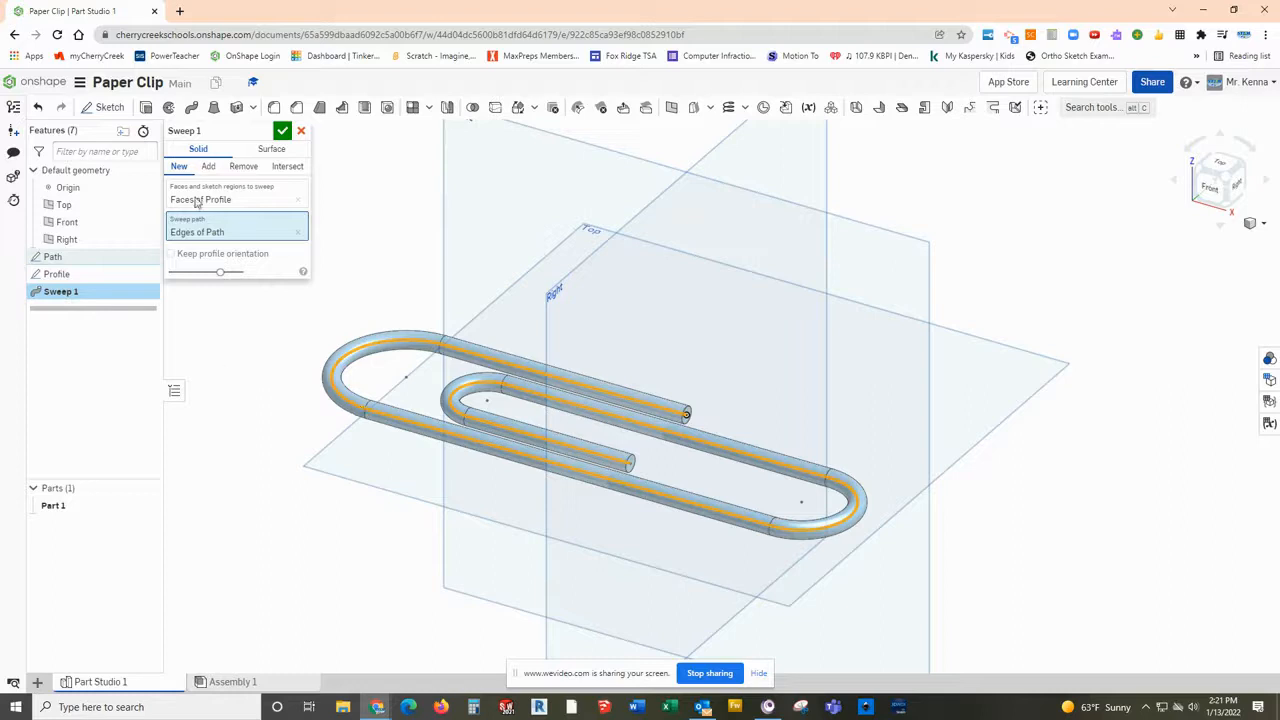
Step: Name the sweep feature Paper Clip and accept it
left_click(237, 130)
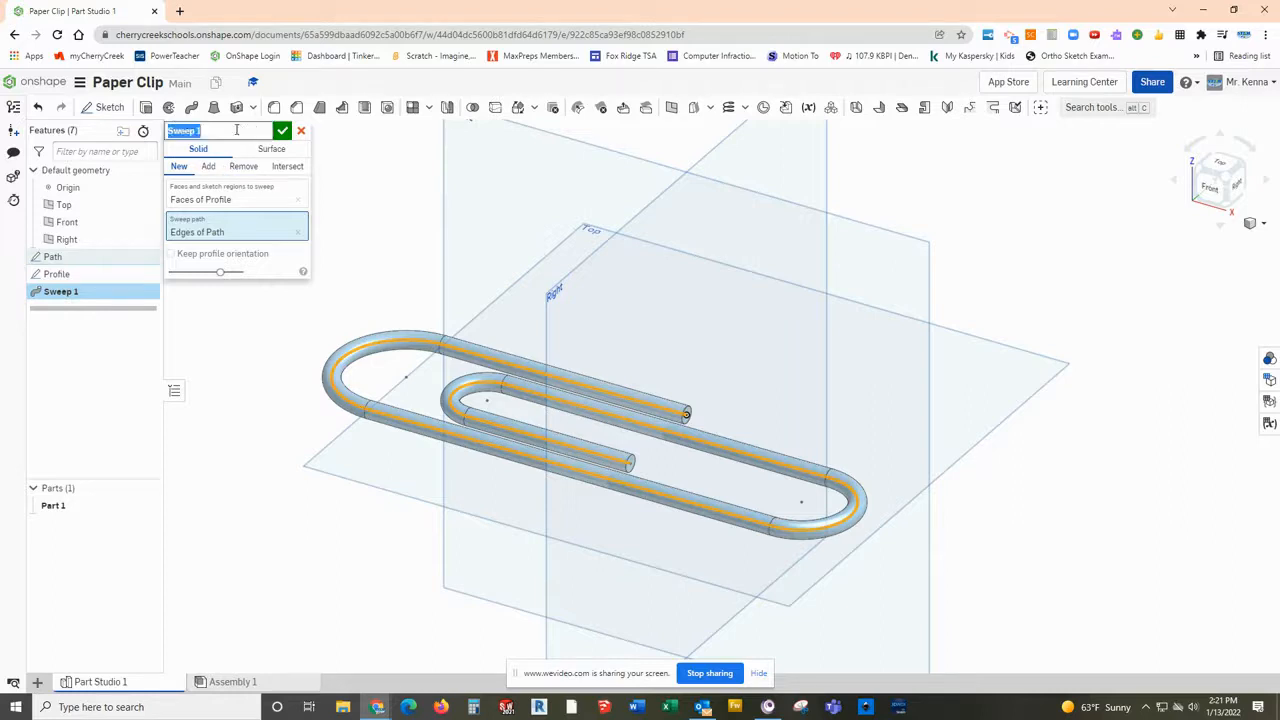
type("Paper Clip")
left_click(284, 131)
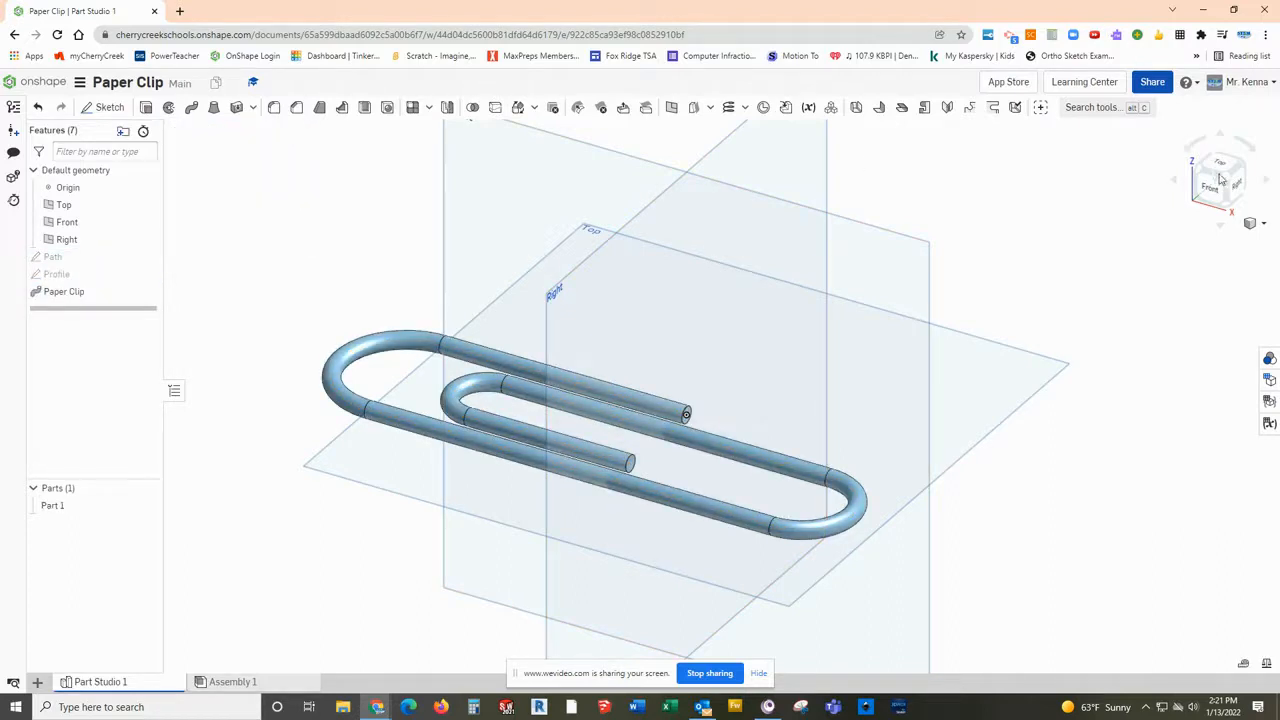
Step: Rename the swept part as Paper Clip in the parts list
left_click(1230, 185)
scroll(949, 497, "down", 3)
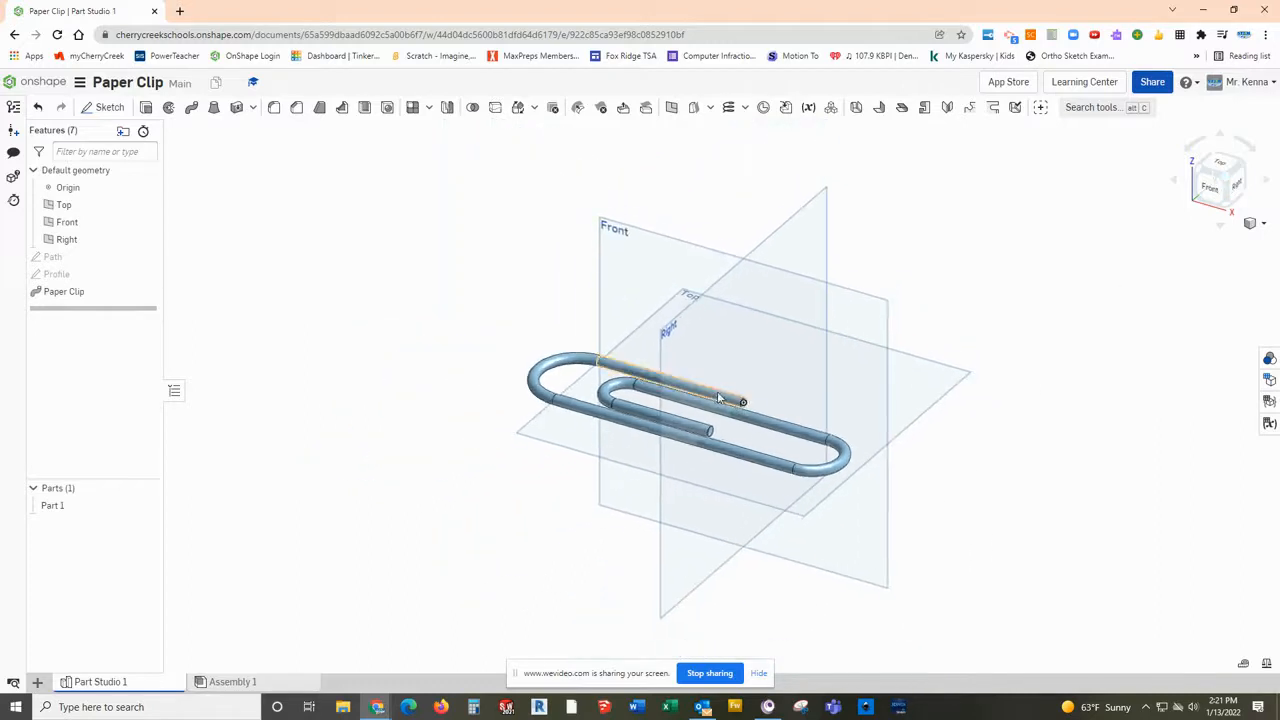
scroll(688, 451, "up", 5)
scroll(688, 451, "down", 3)
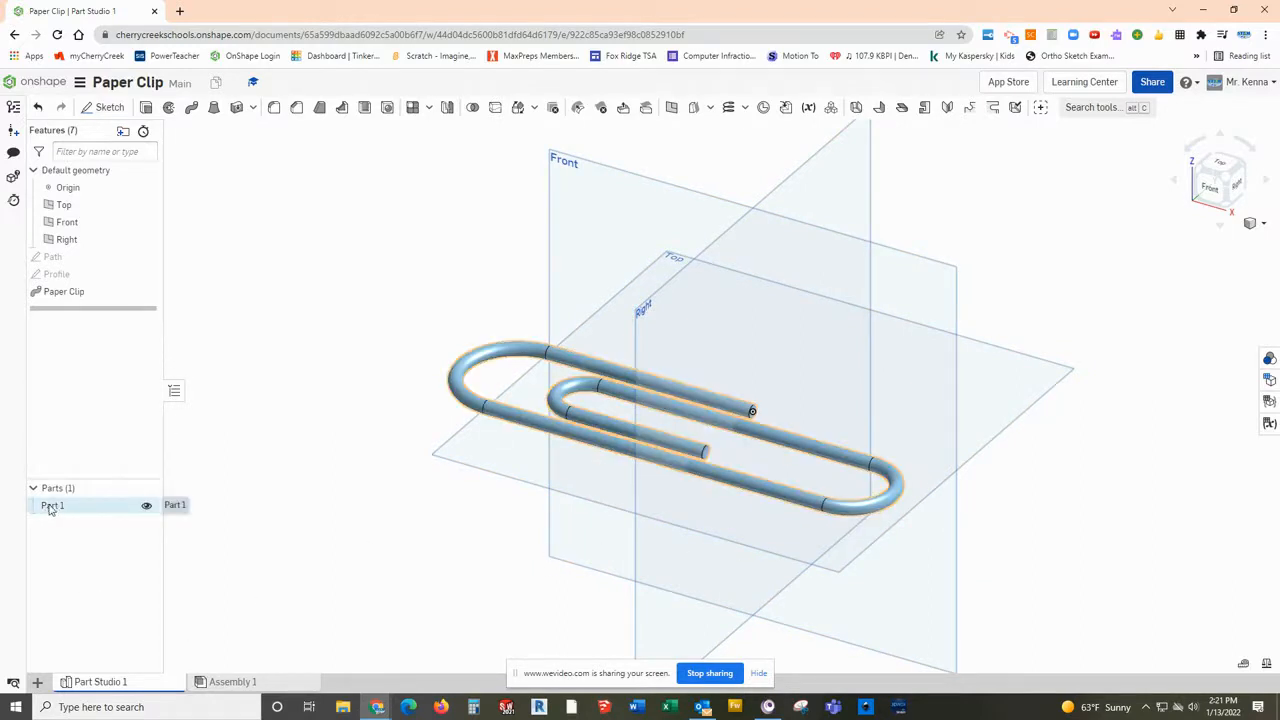
right_click(50, 508)
left_click(99, 298)
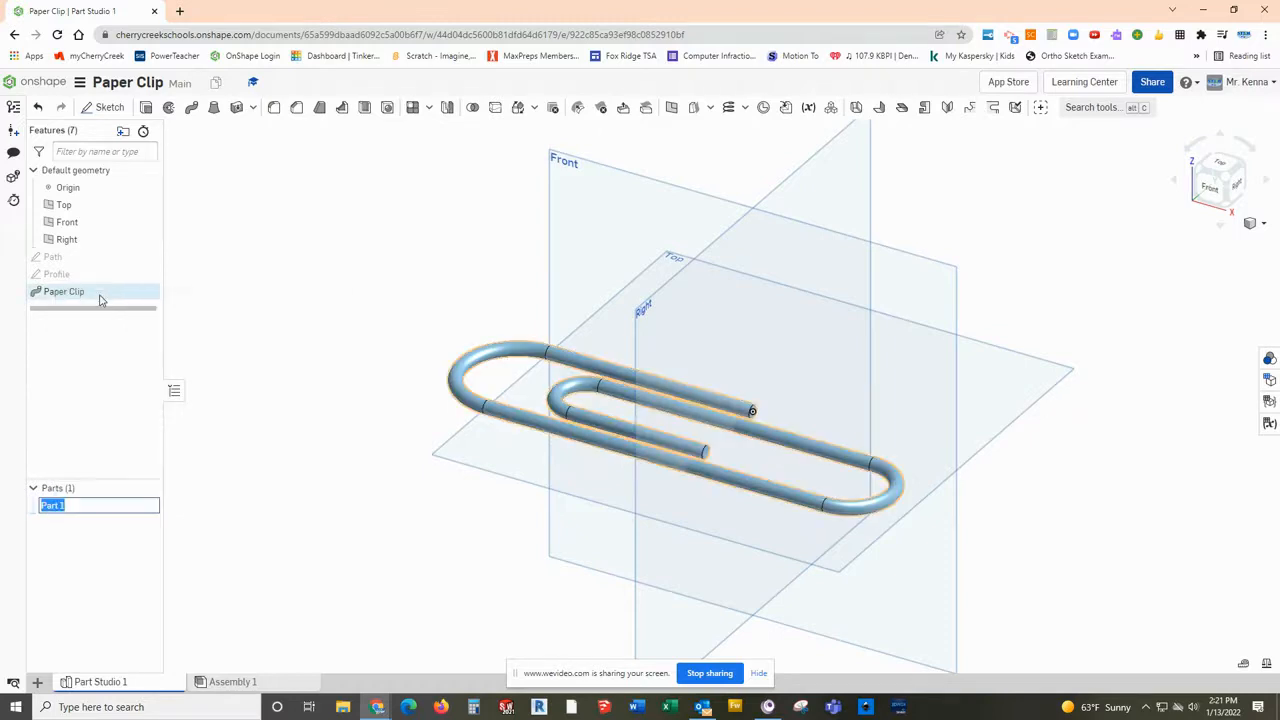
type("Pape")
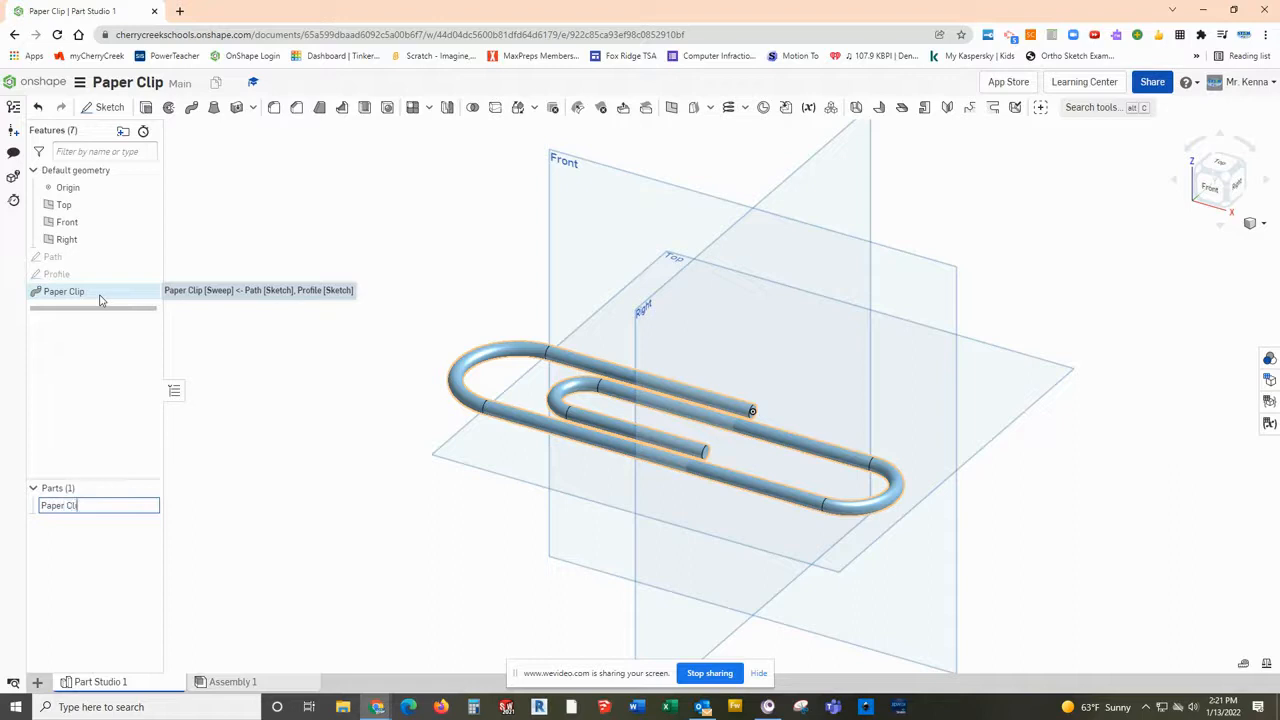
key("Return")
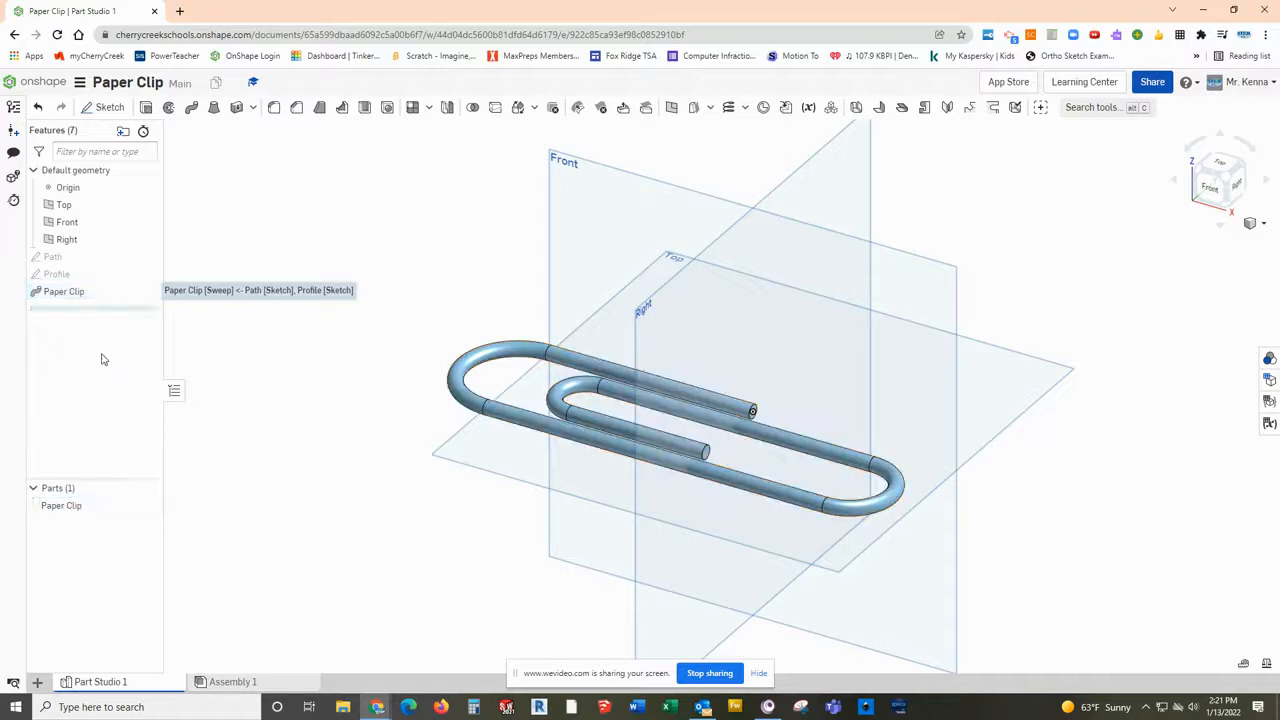
Step: Change the Paper Clip part's appearance to light grey, colour E6E6E6
right_click(76, 508)
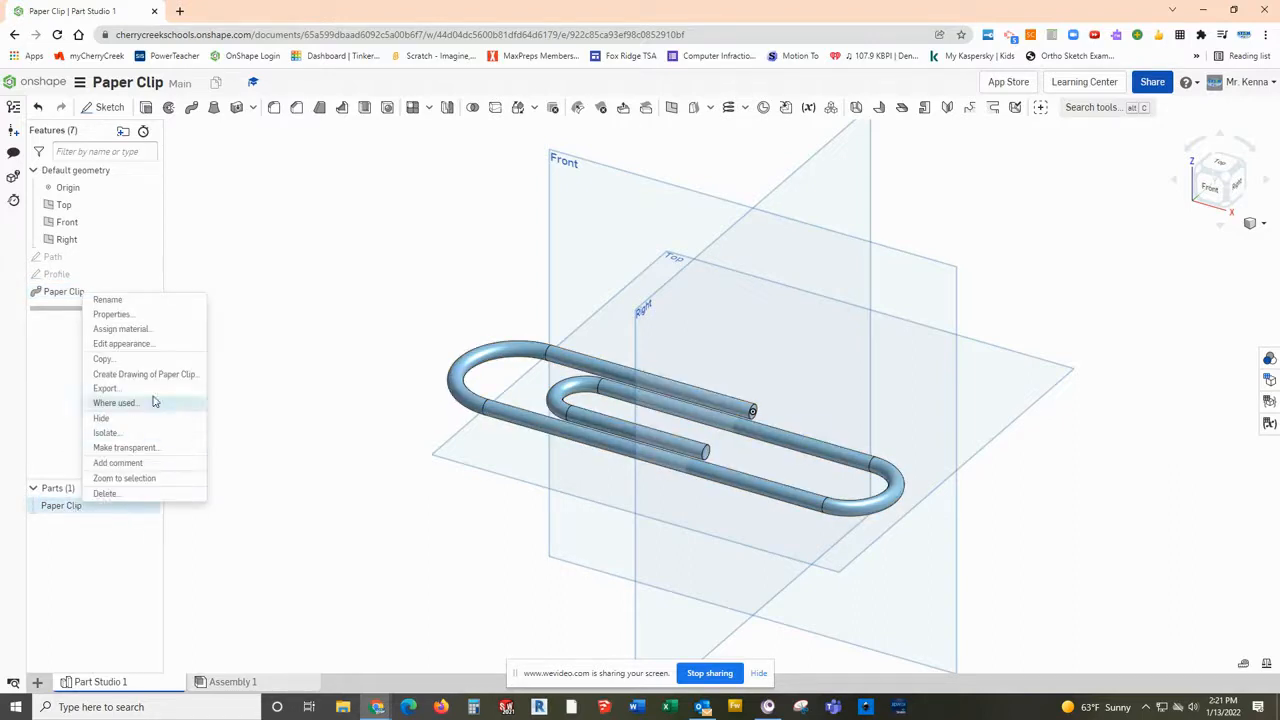
left_click(126, 344)
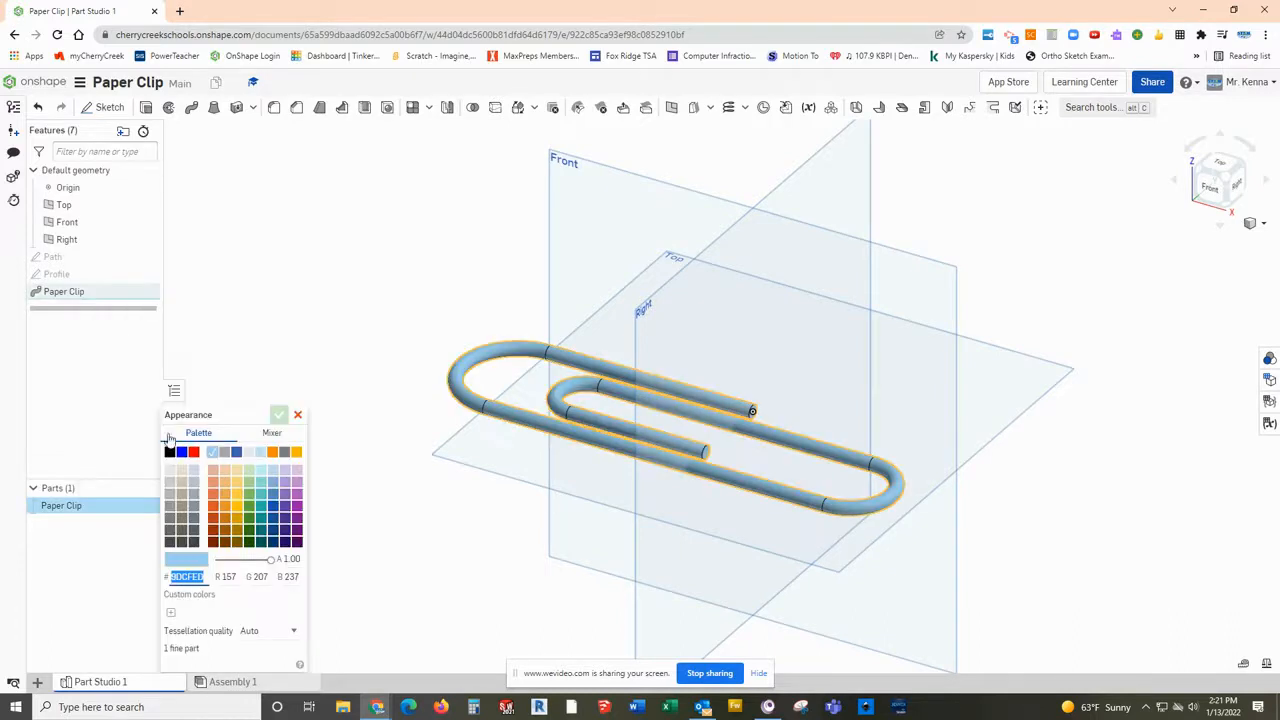
left_click(170, 471)
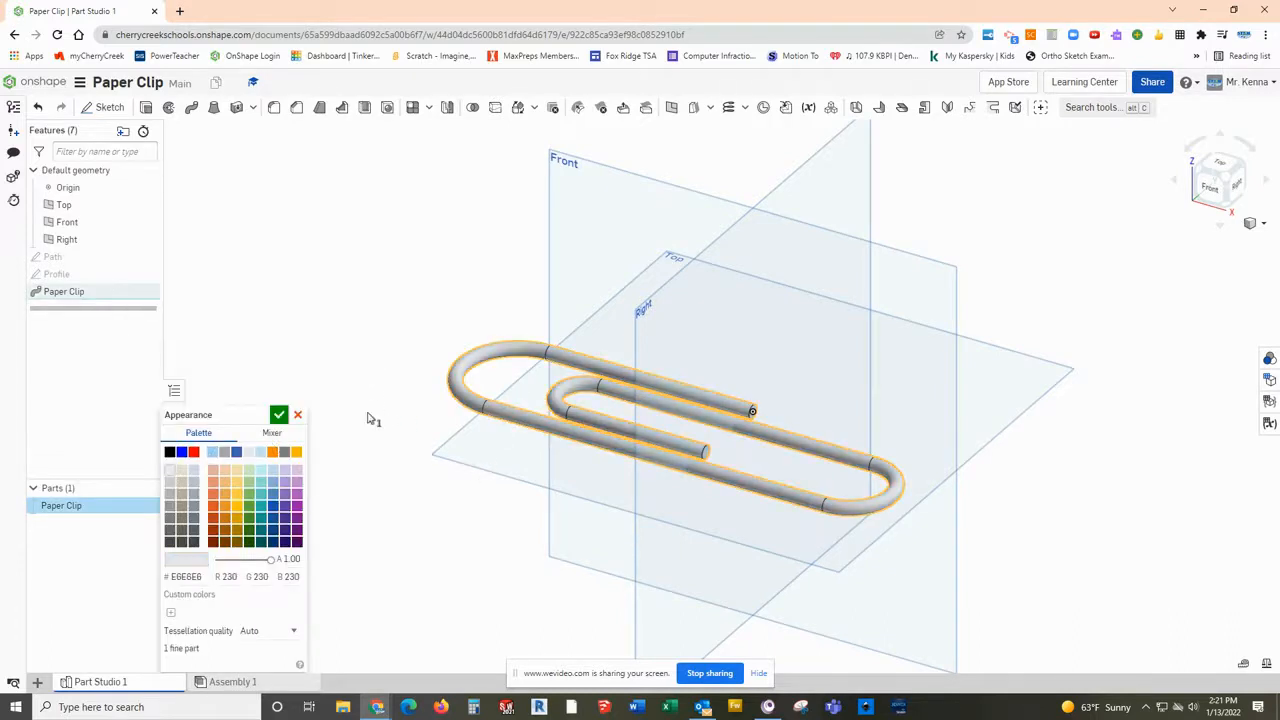
left_click(280, 415)
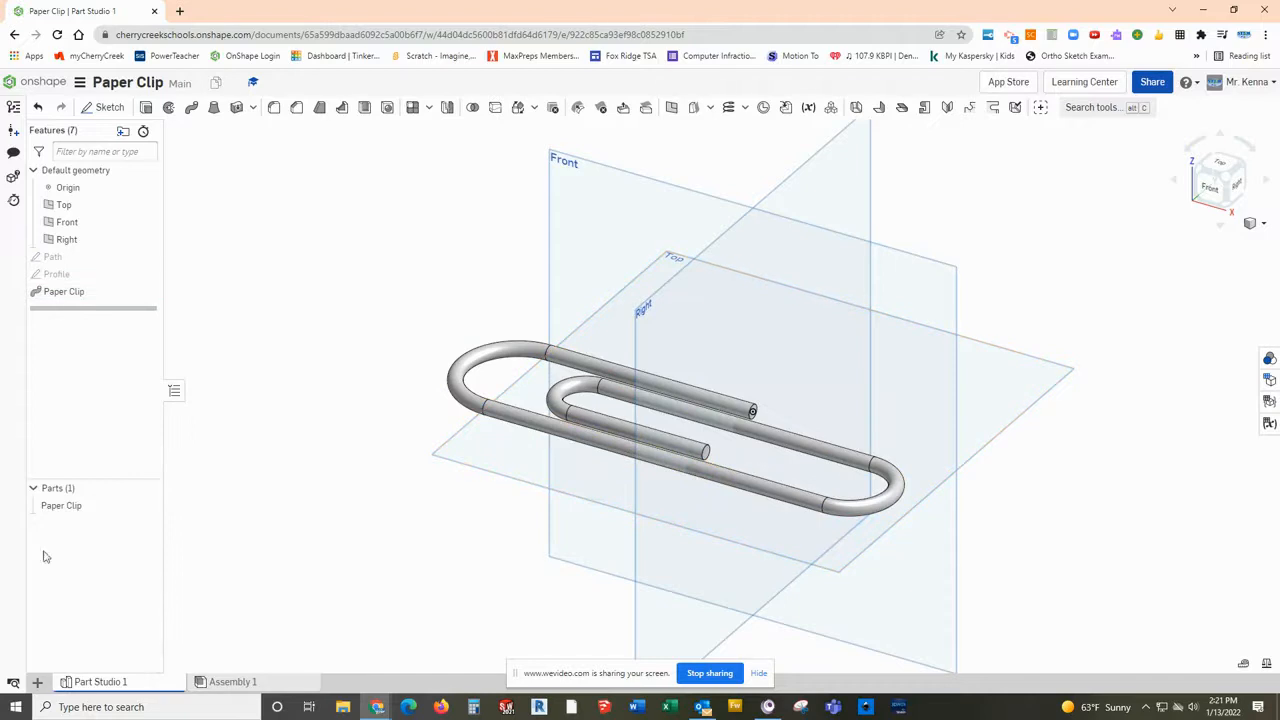
Step: Assign Carbon Steel from the Onshape Material Library to the Paper Clip part
right_click(52, 505)
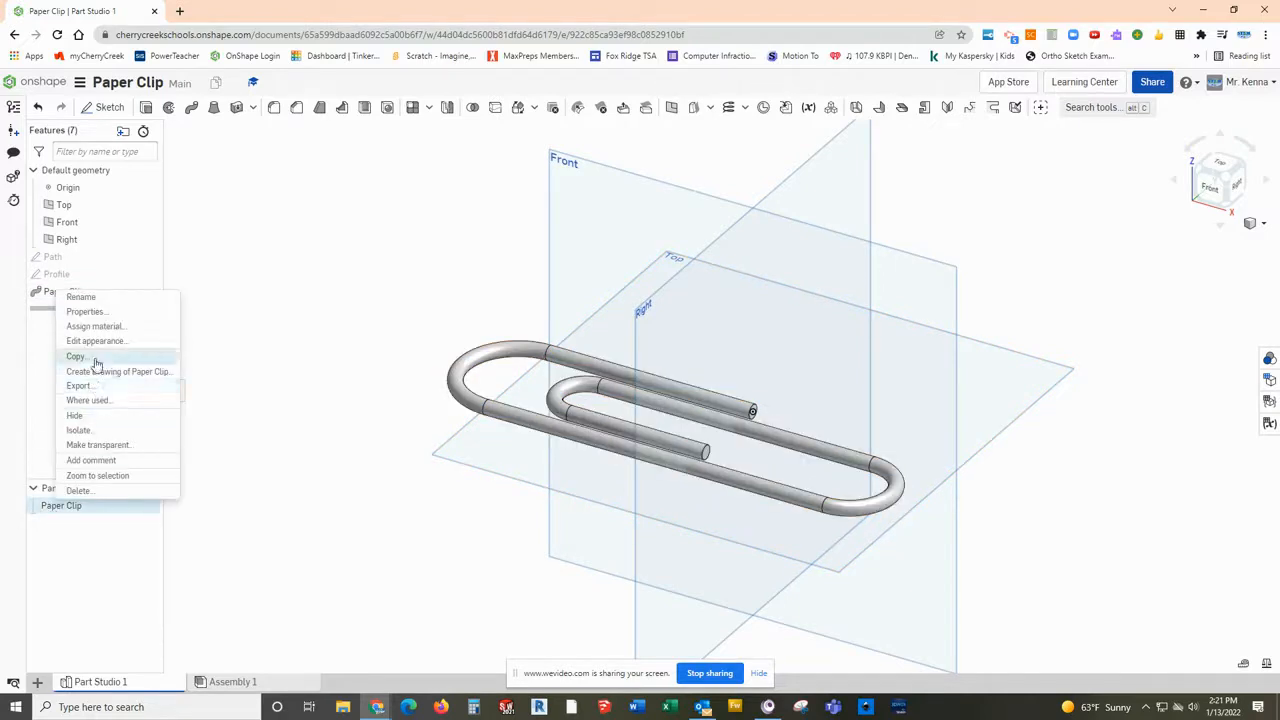
left_click(100, 326)
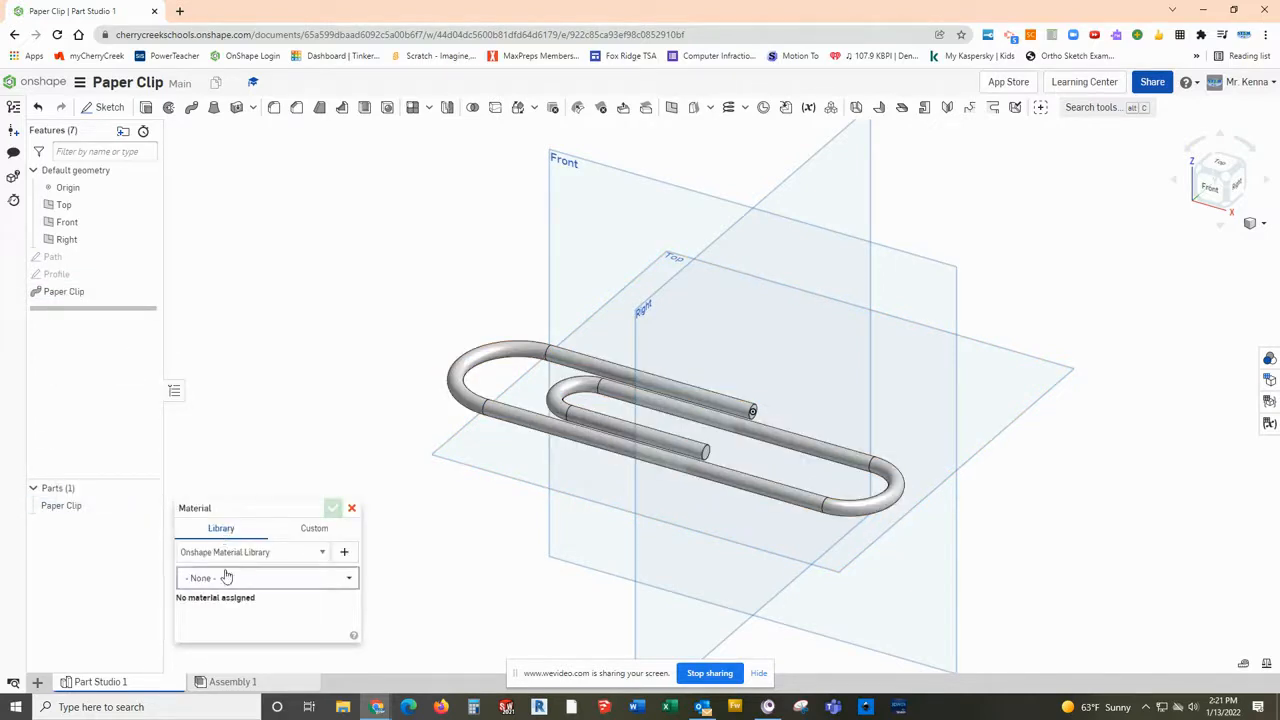
left_click(229, 579)
type("carbon")
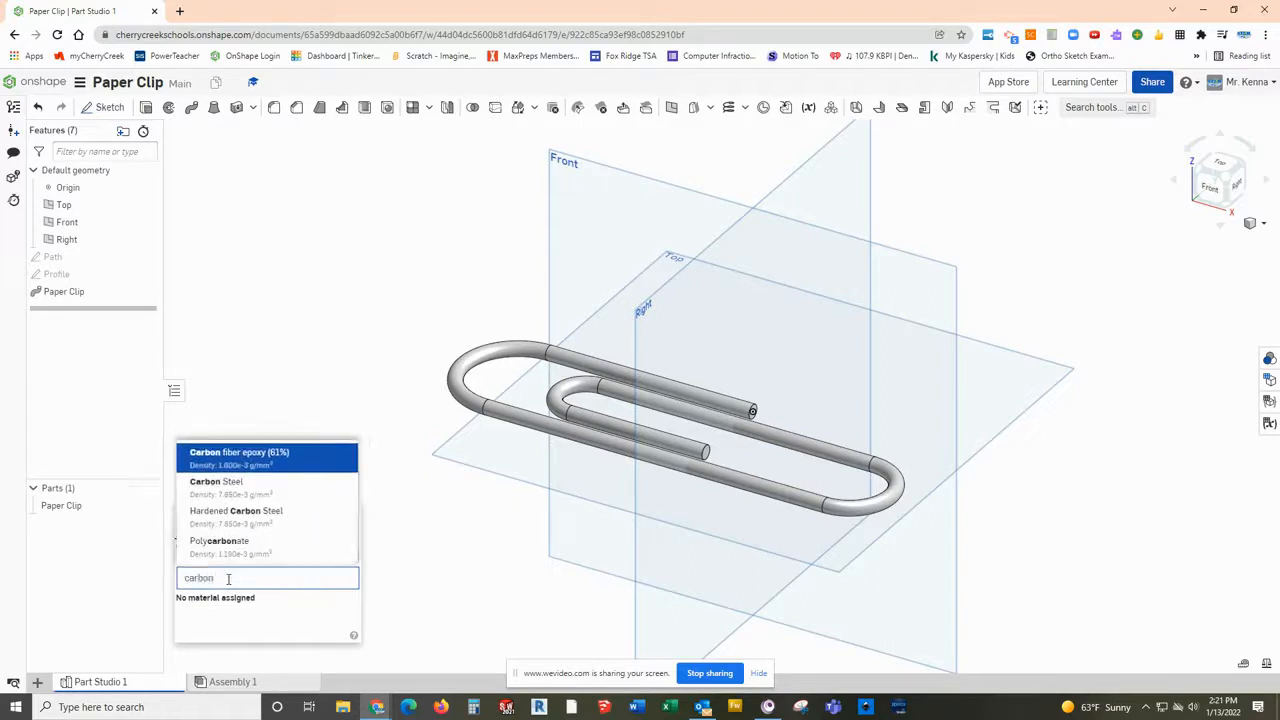
left_click(228, 486)
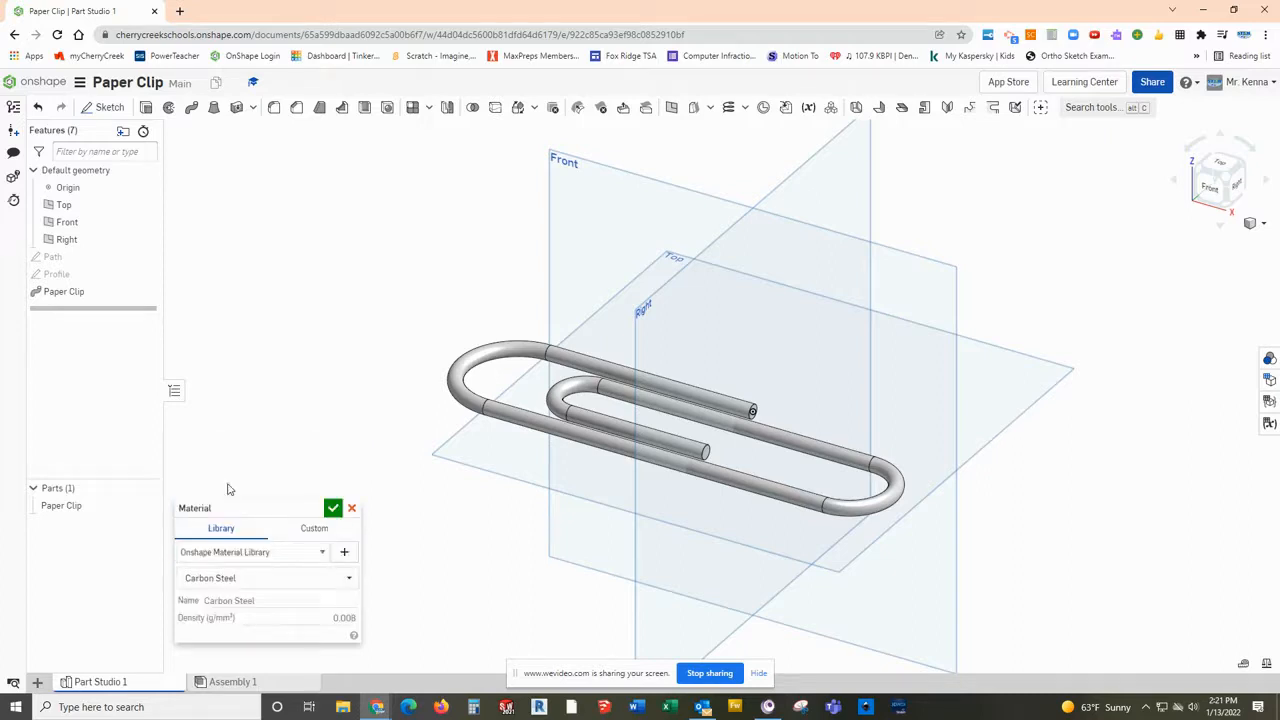
left_click(335, 509)
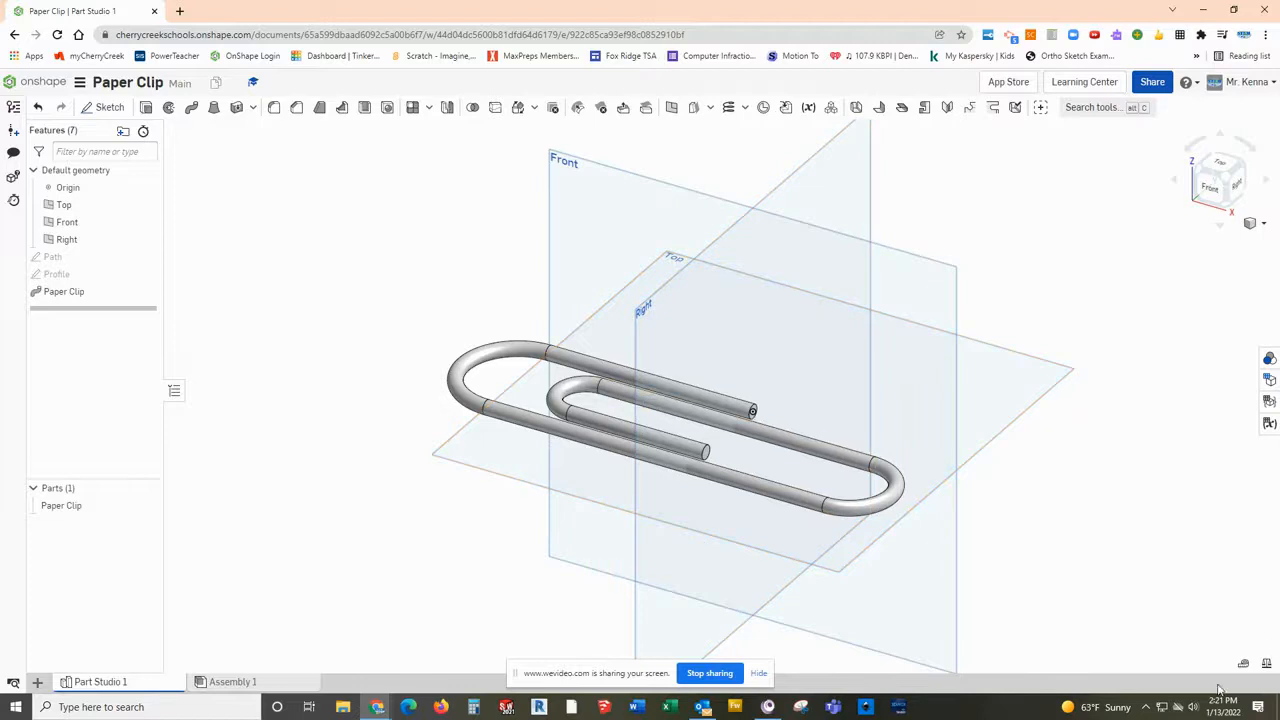
Step: Examine the mass properties of the Paper Clip part, including its mass, volume and centre of mass
left_click(1266, 664)
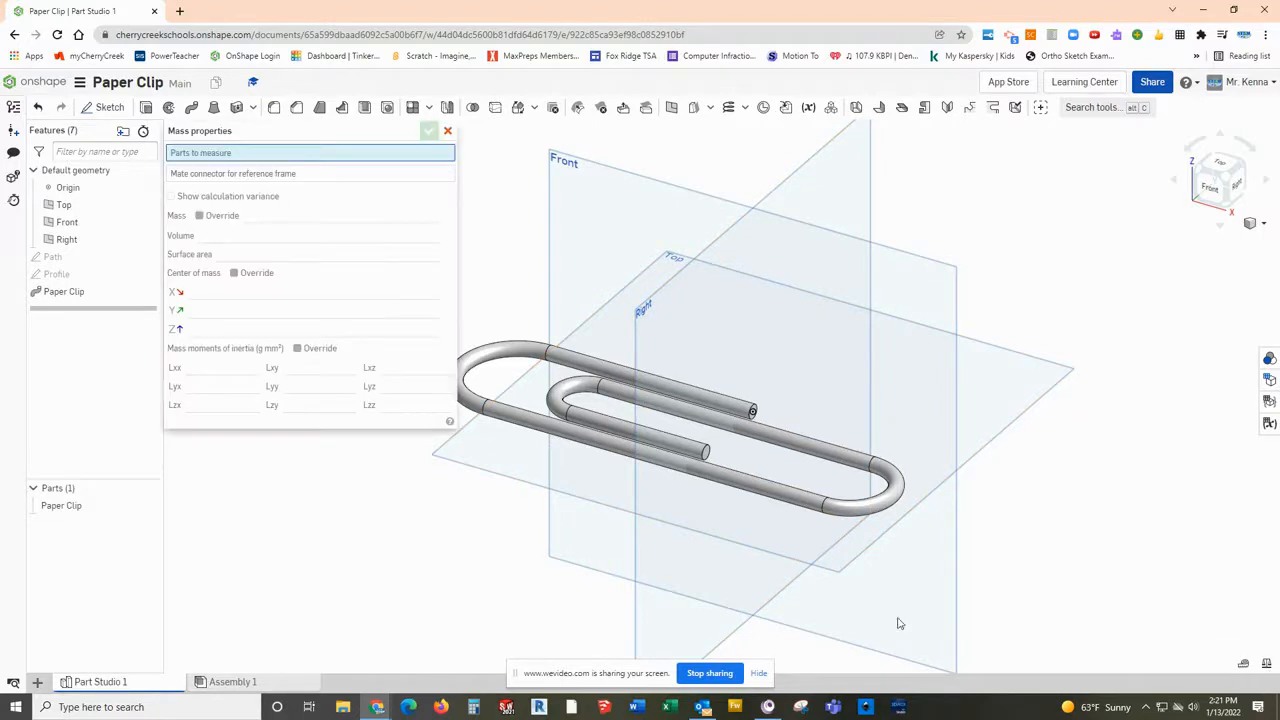
left_click(62, 505)
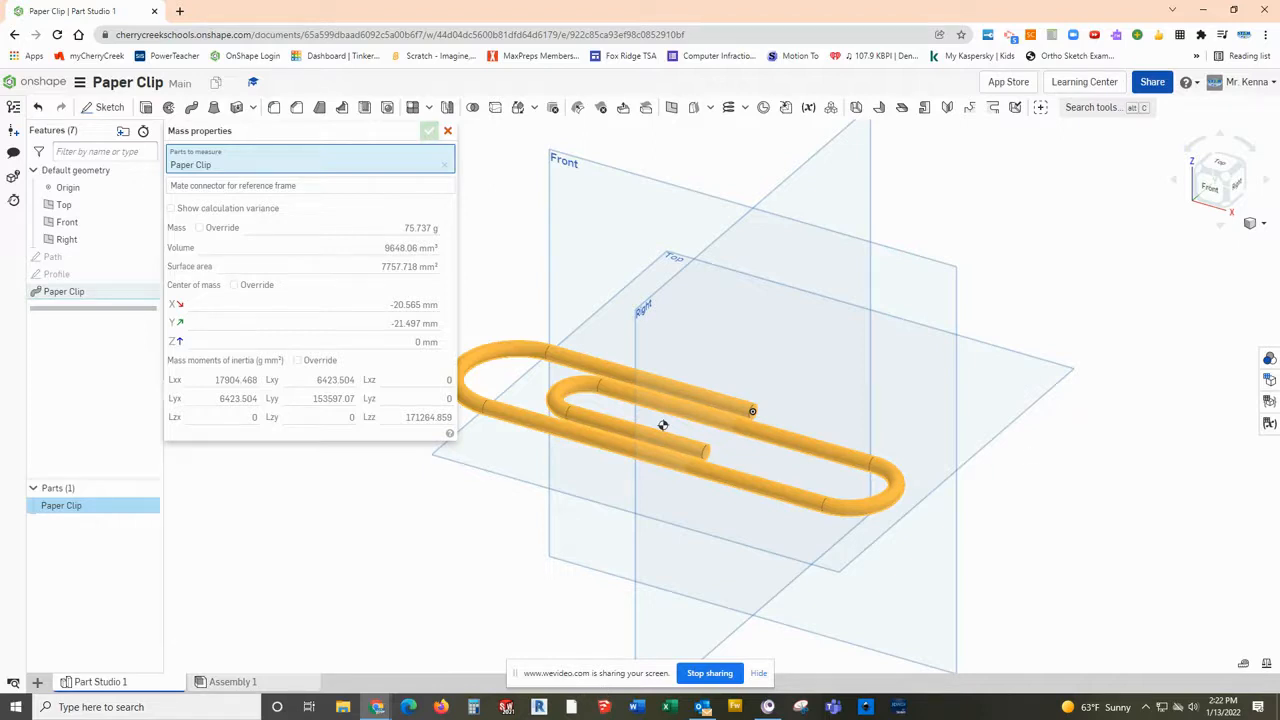
right_click_drag(497, 553, 522, 556)
middle_click_drag(522, 556, 657, 520)
scroll(670, 510, "up", 4)
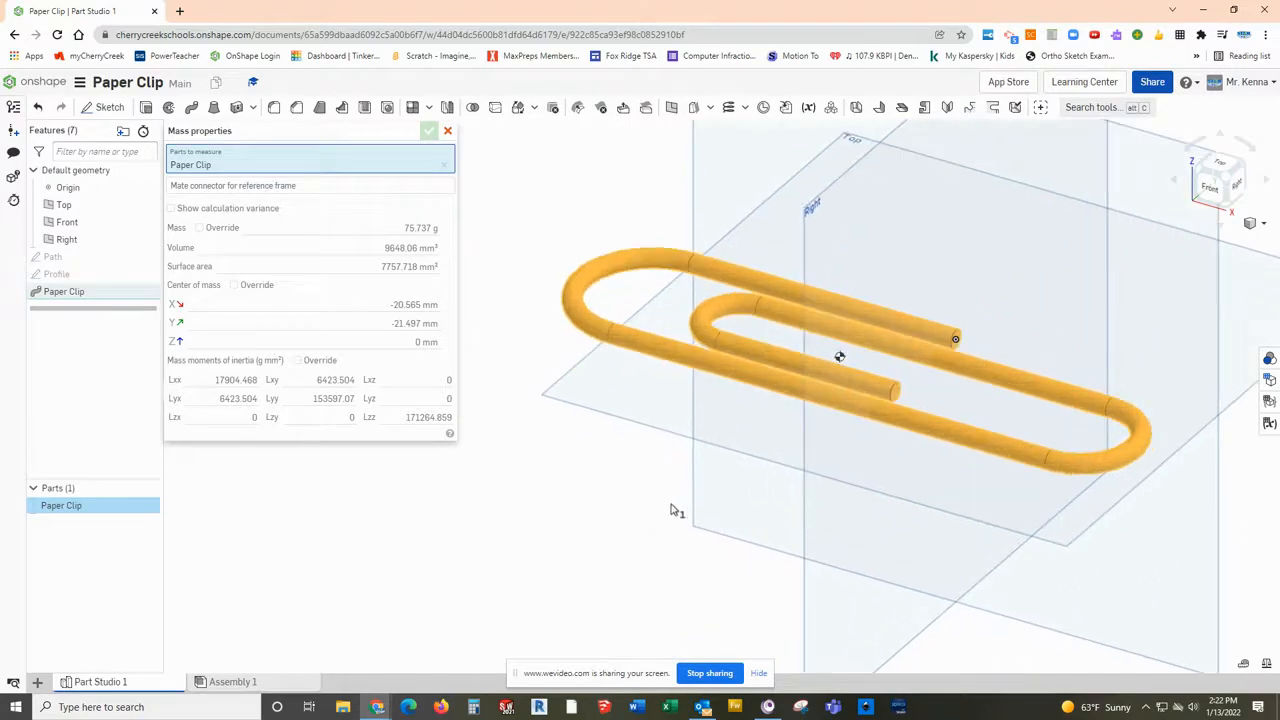
scroll(677, 510, "down", 3)
scroll(677, 510, "up", 3)
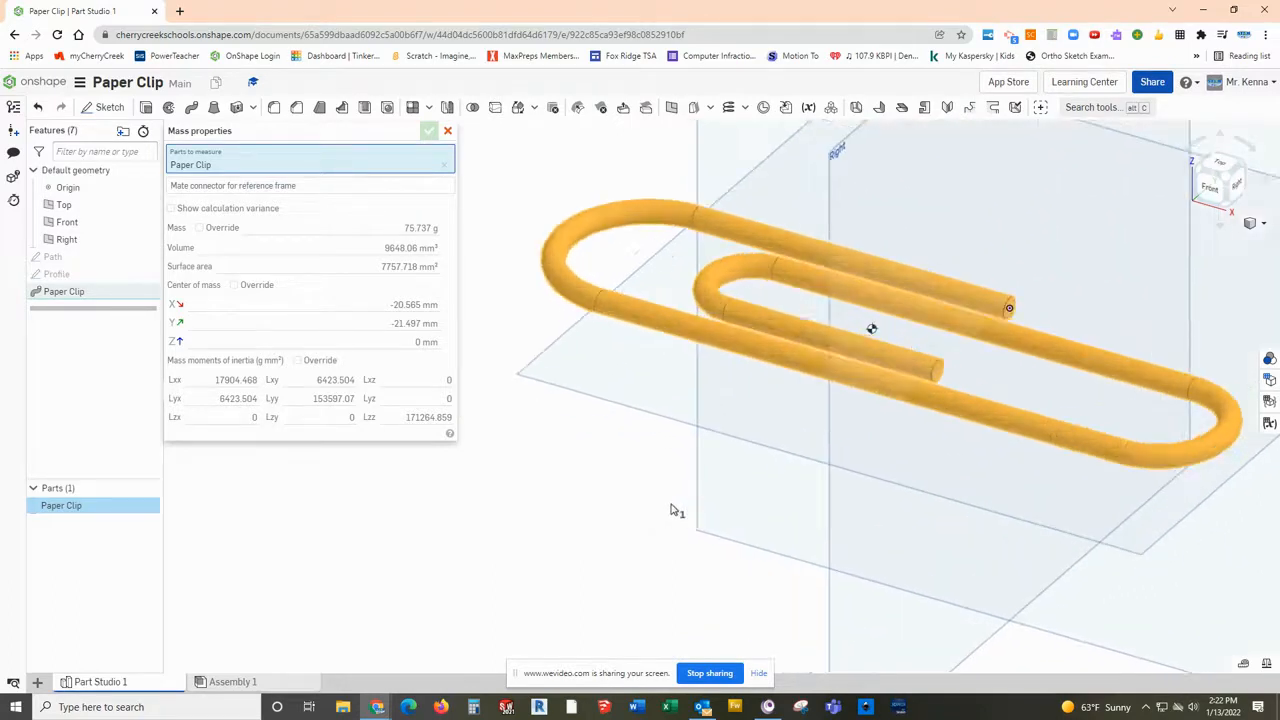
scroll(673, 510, "down", 2)
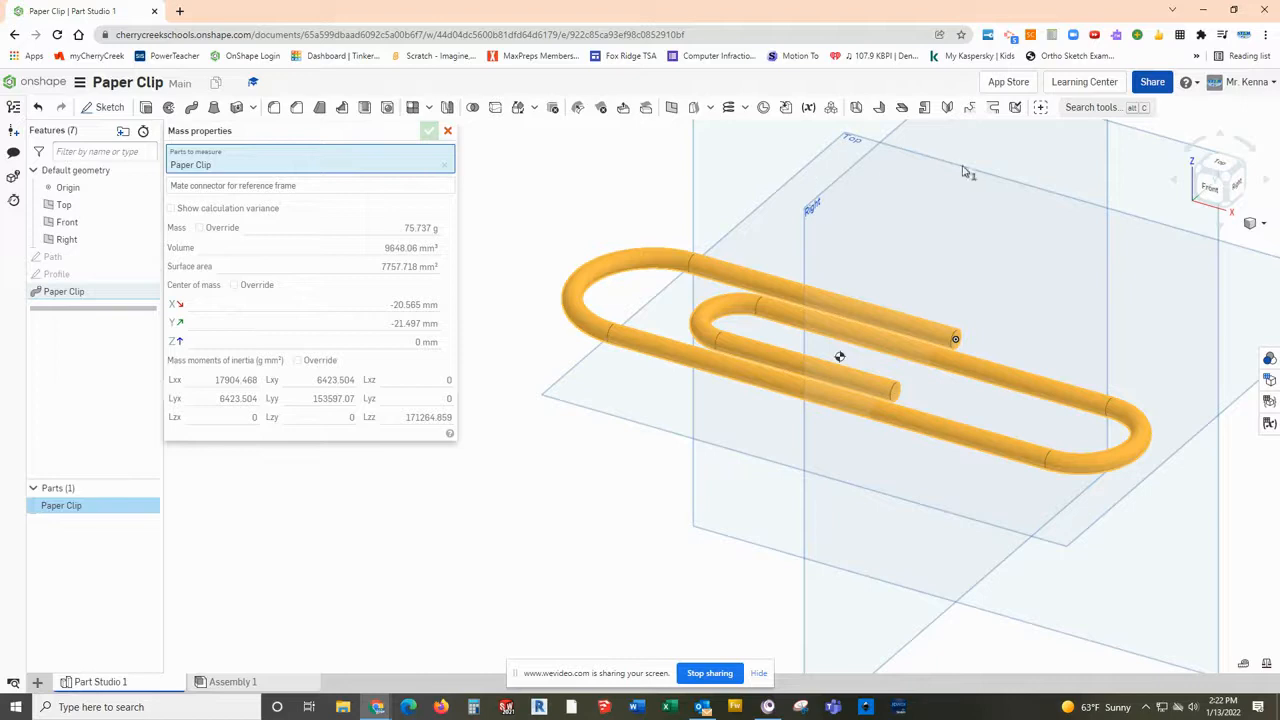
Step: Hide the origin and the Top, Front and Right planes
left_click(146, 187)
left_click(146, 205)
left_click(146, 221)
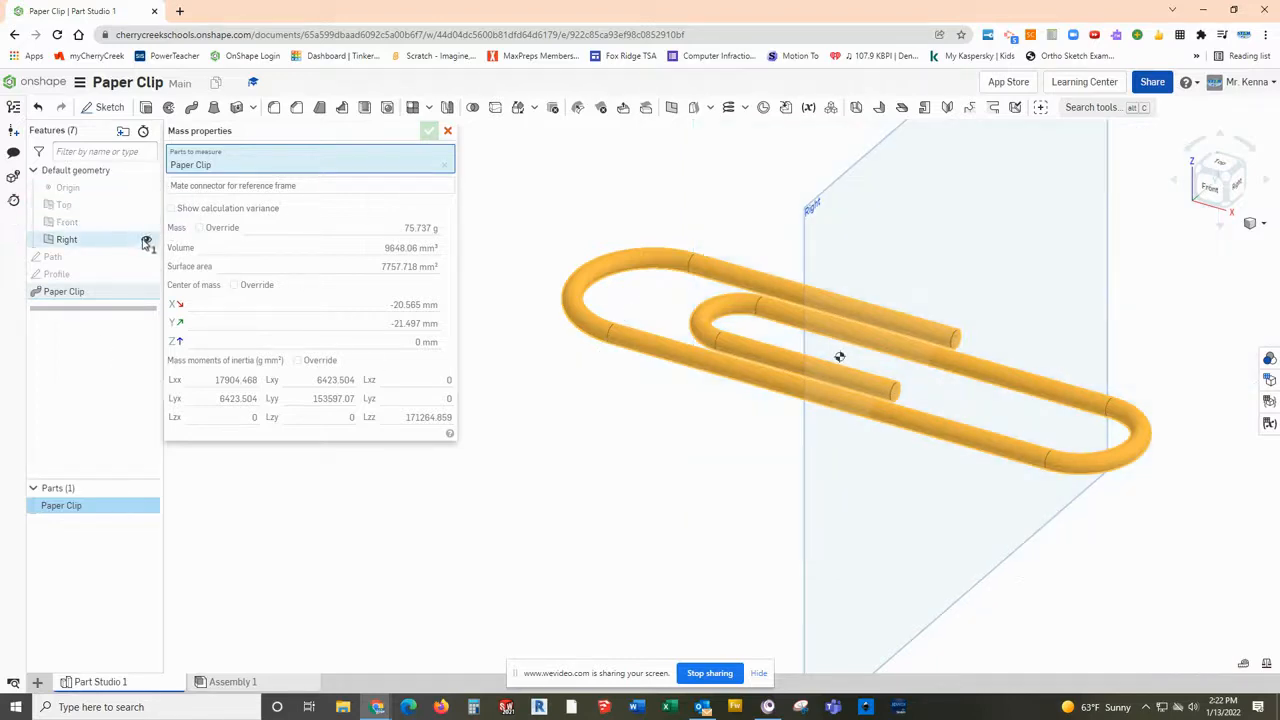
left_click(146, 239)
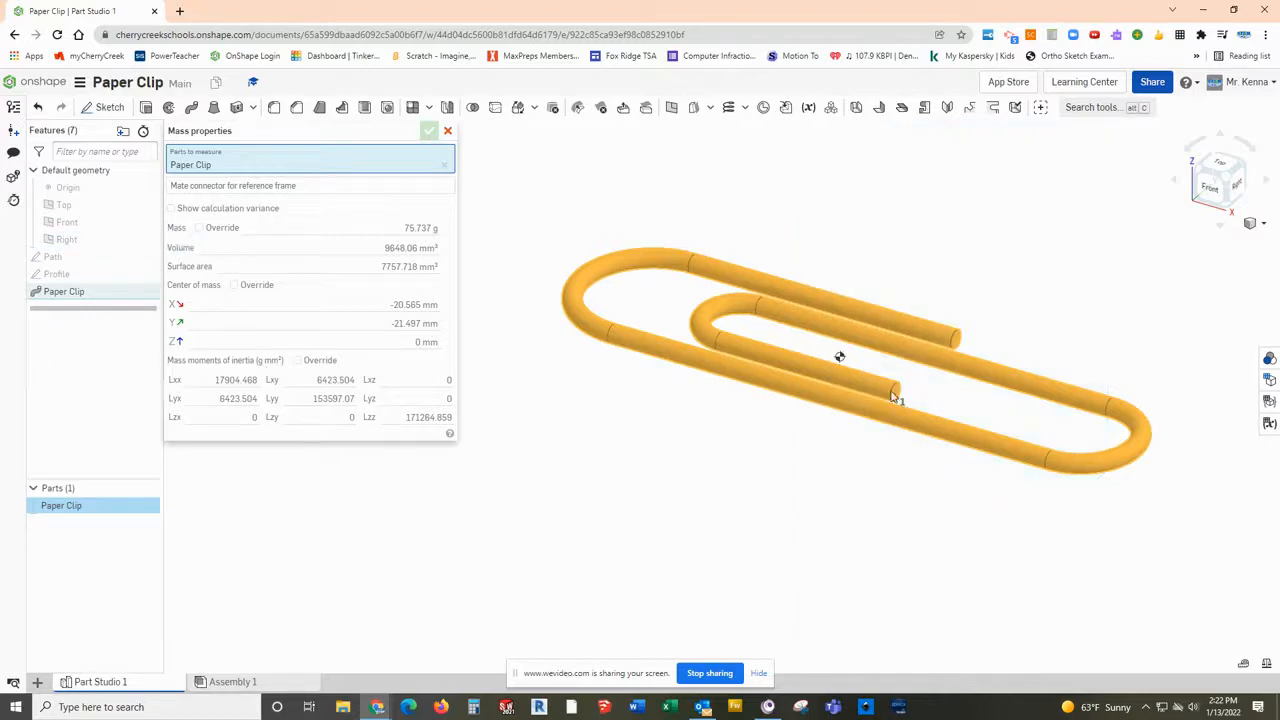